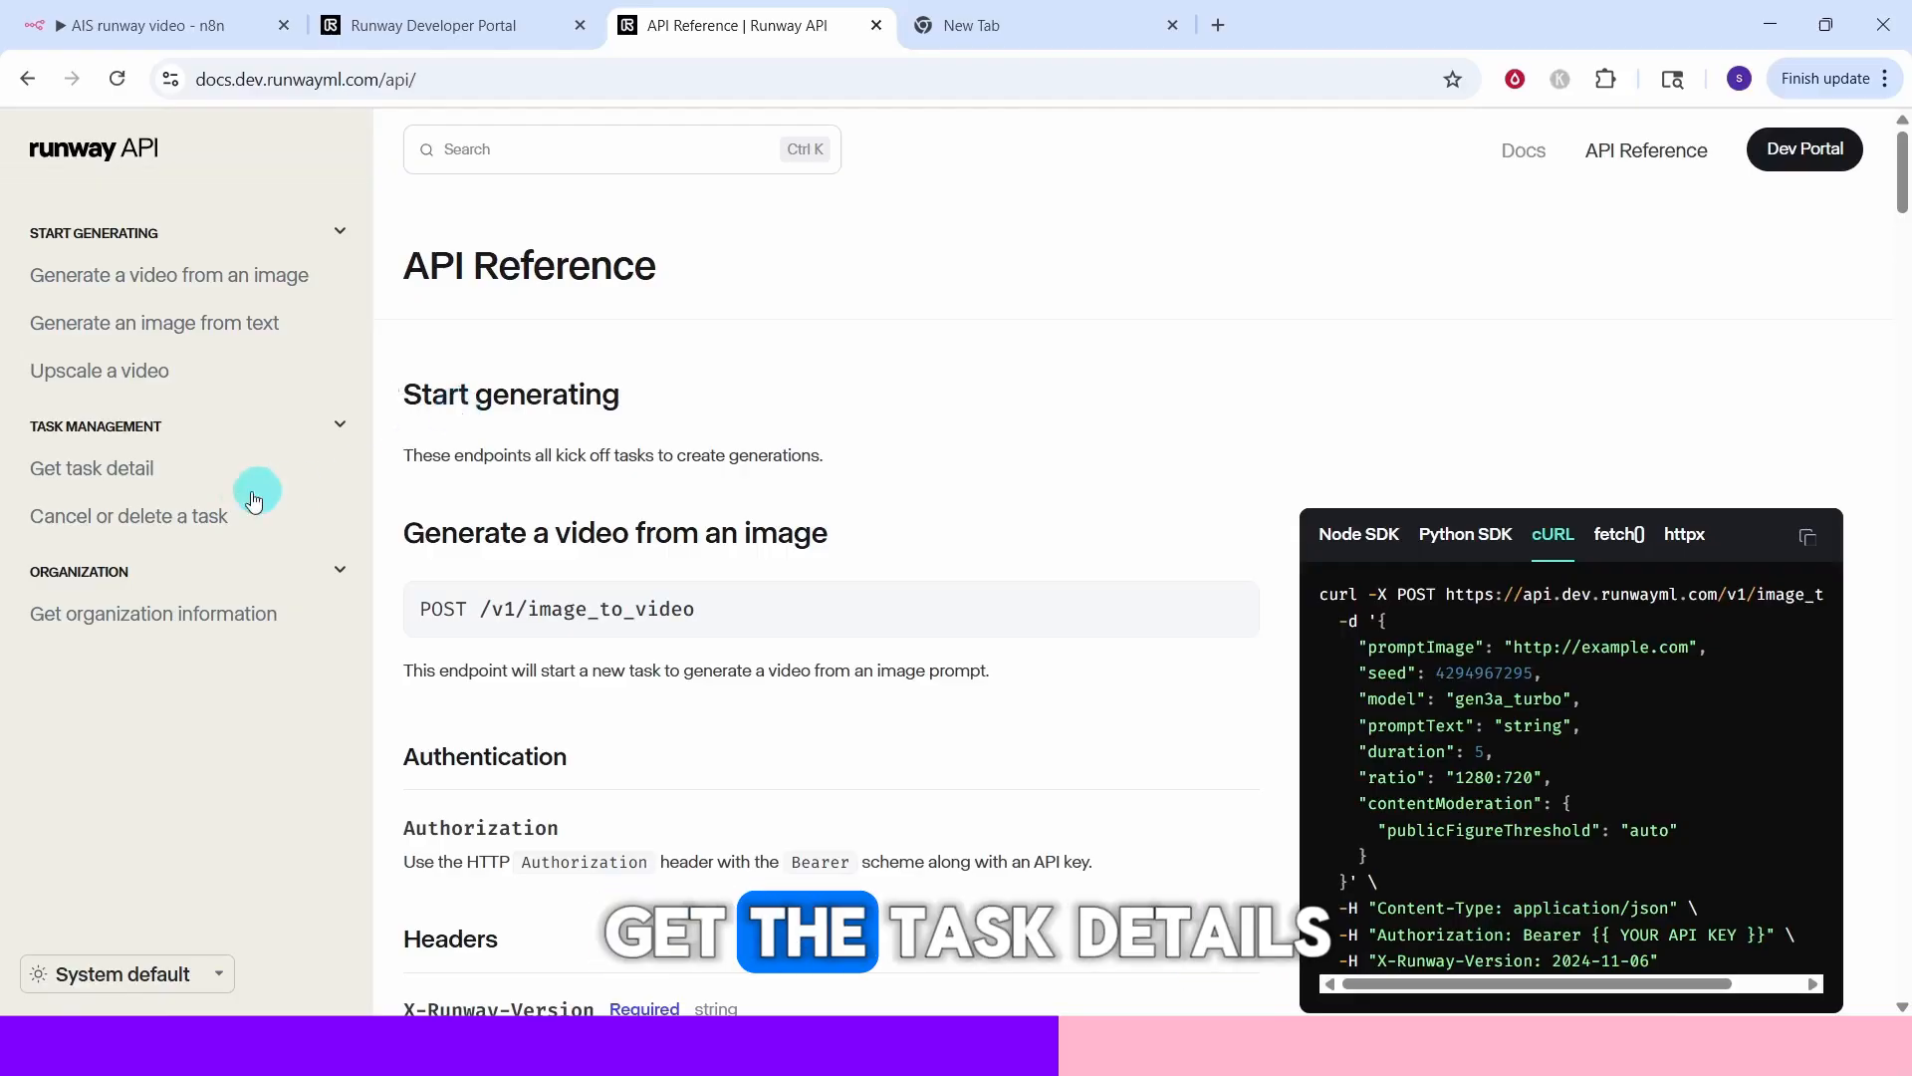
Review the Get task detail endpoint in the API reference and the matching request settings of the Get Runway Video node
click(95, 482)
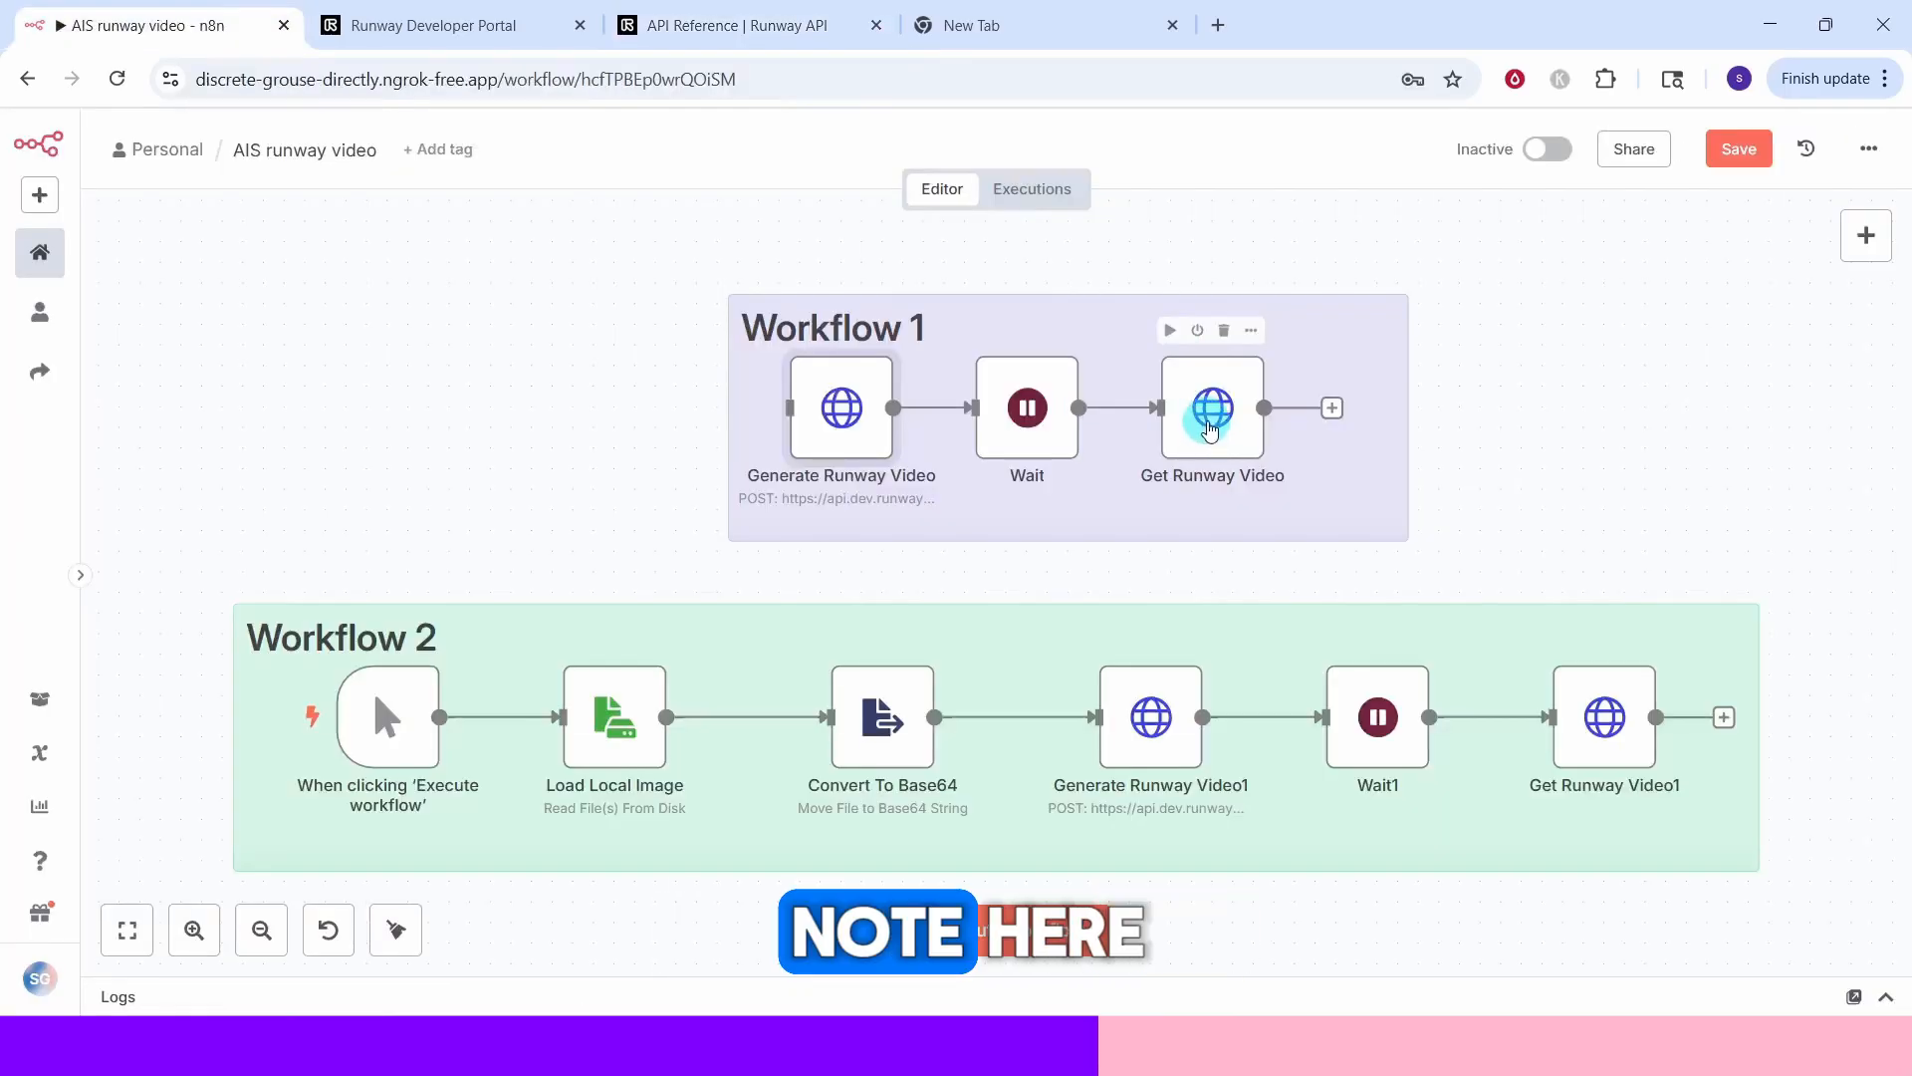
double_click(1209, 414)
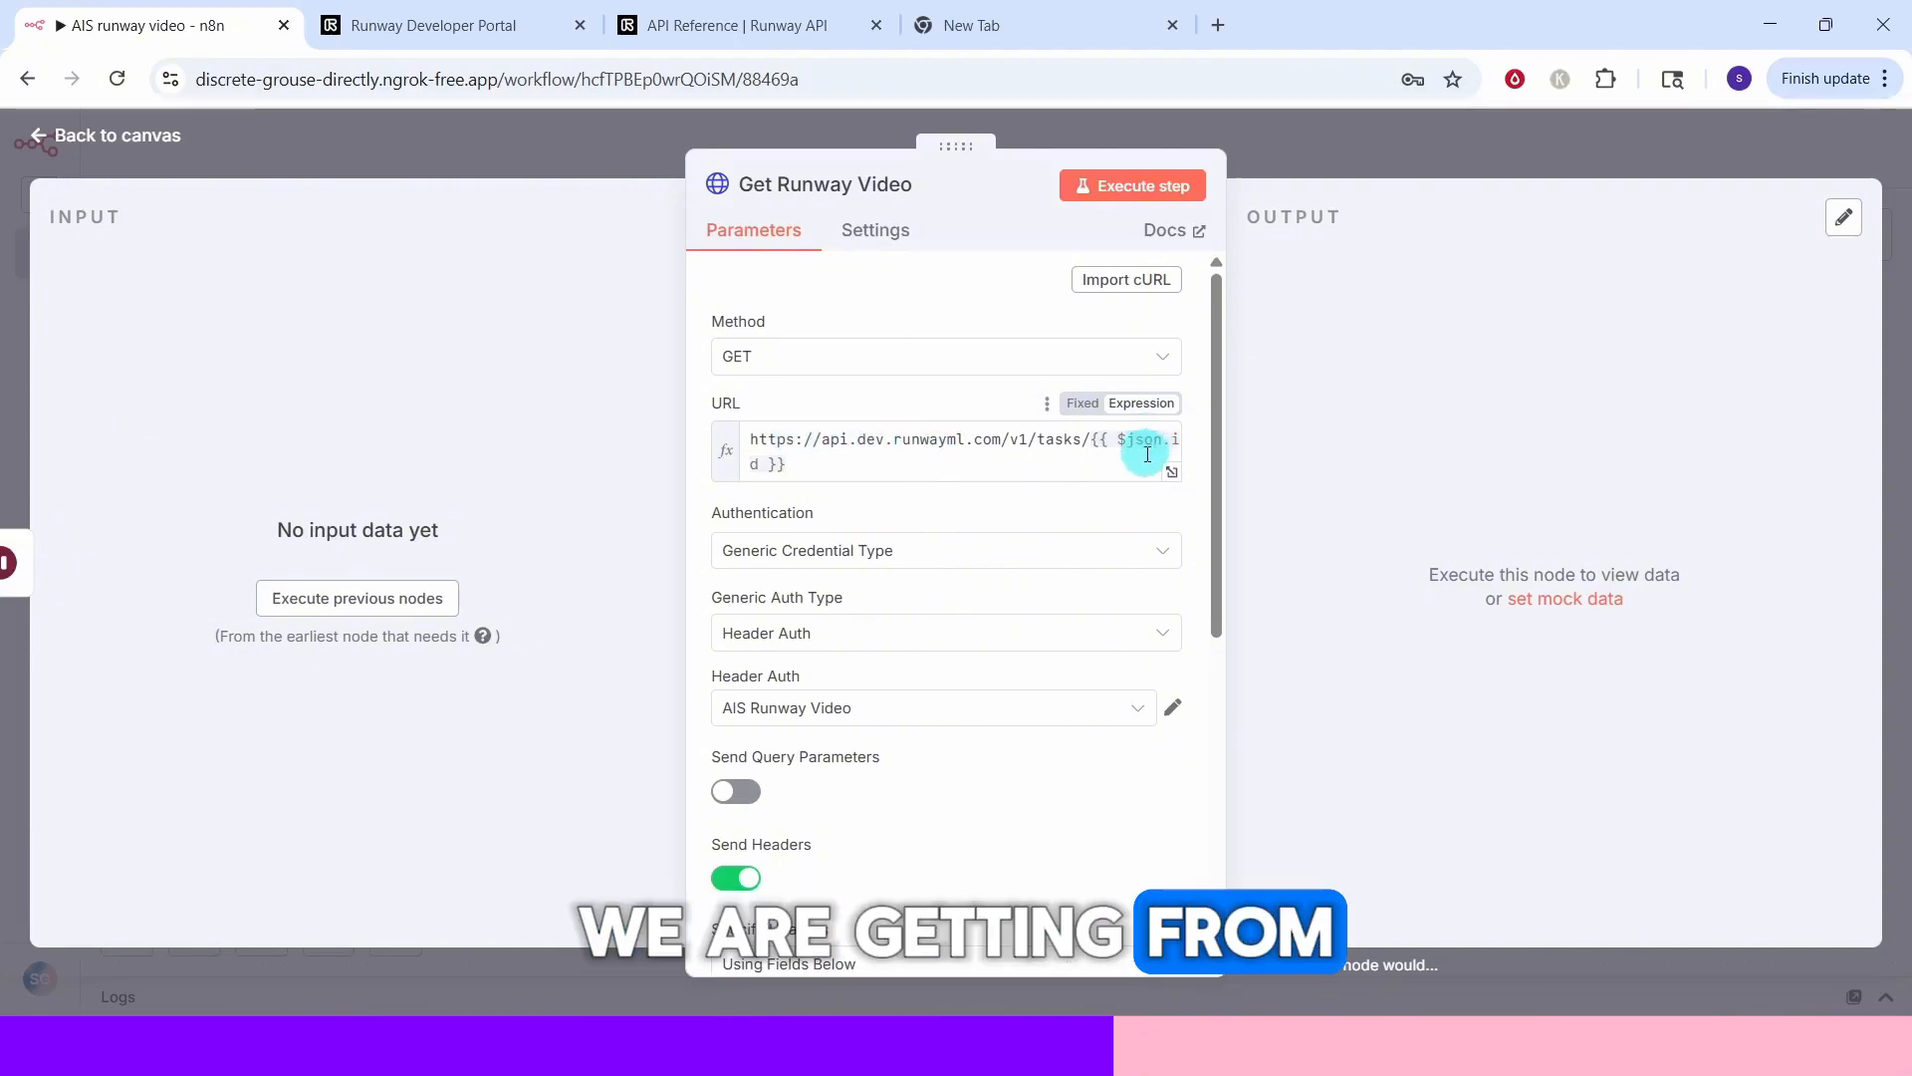
scroll(968, 539, down, 3)
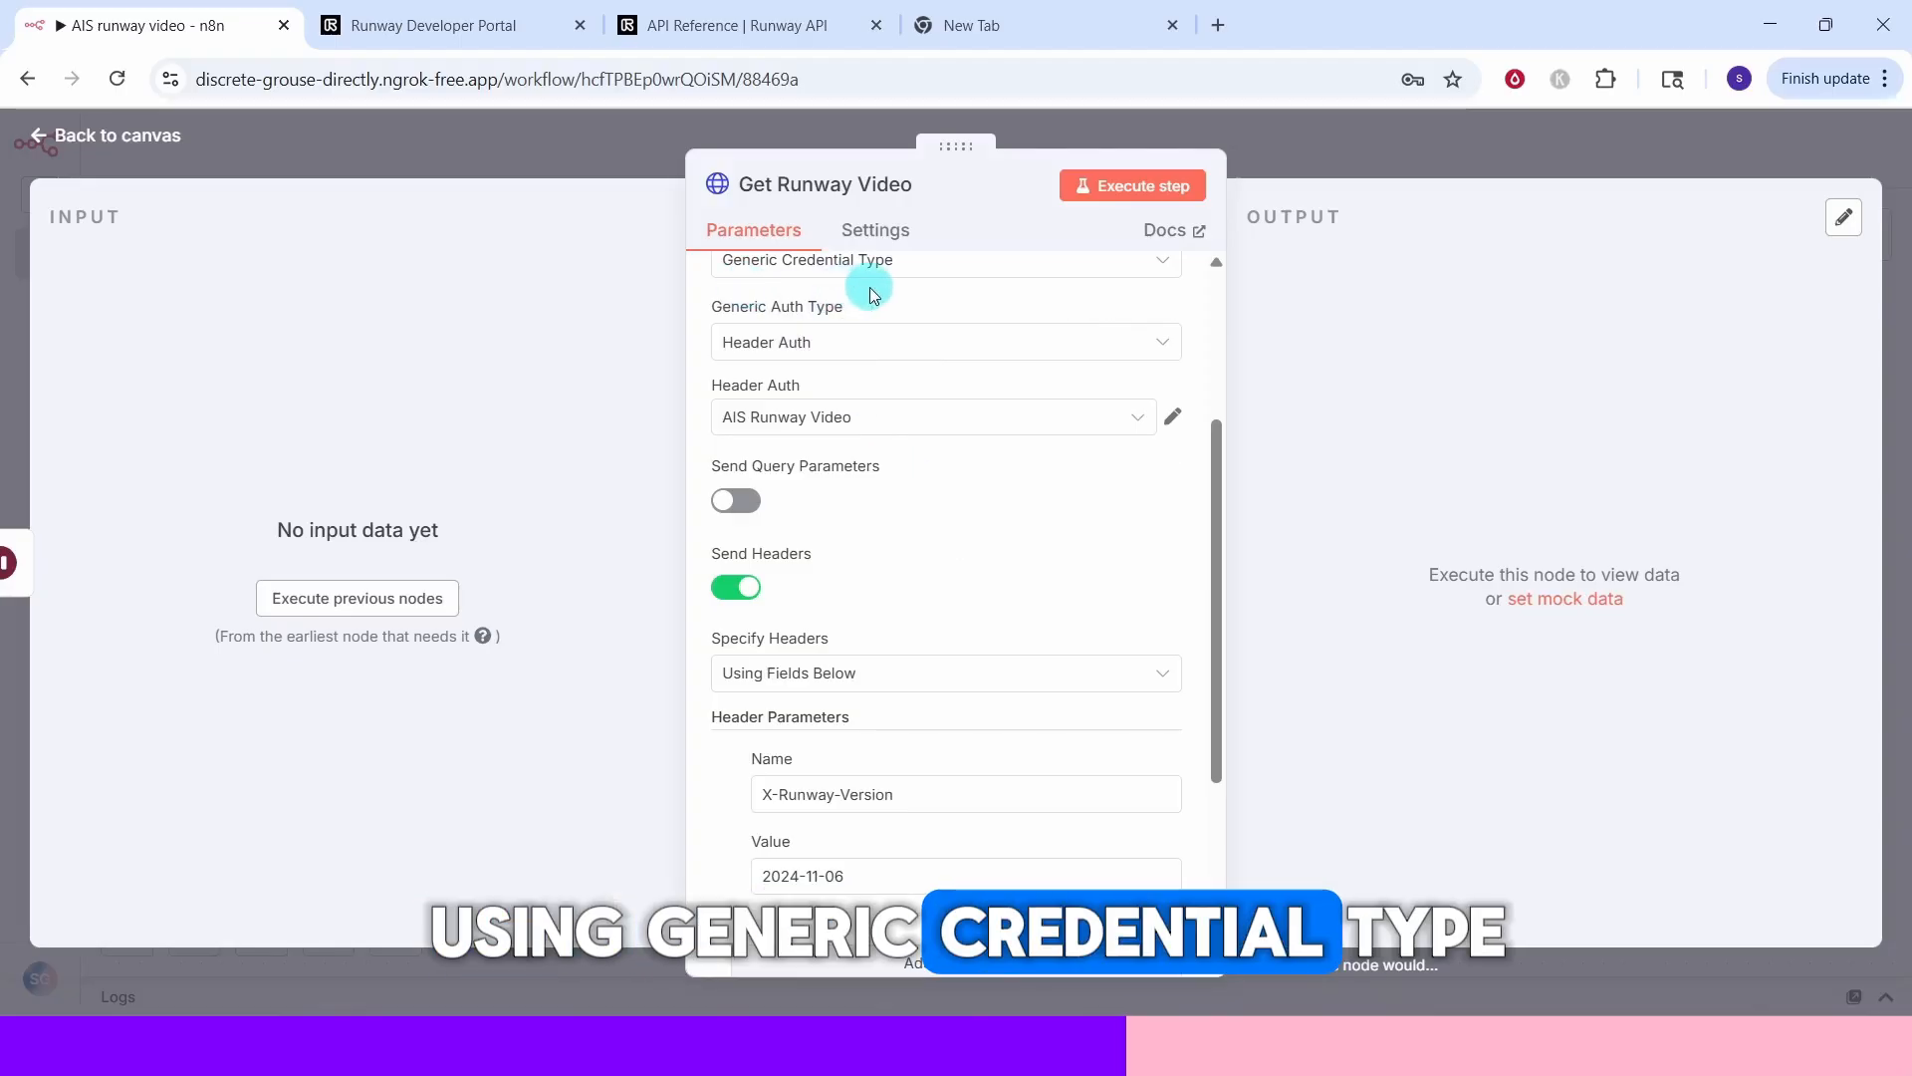
scroll(882, 448, down, 3)
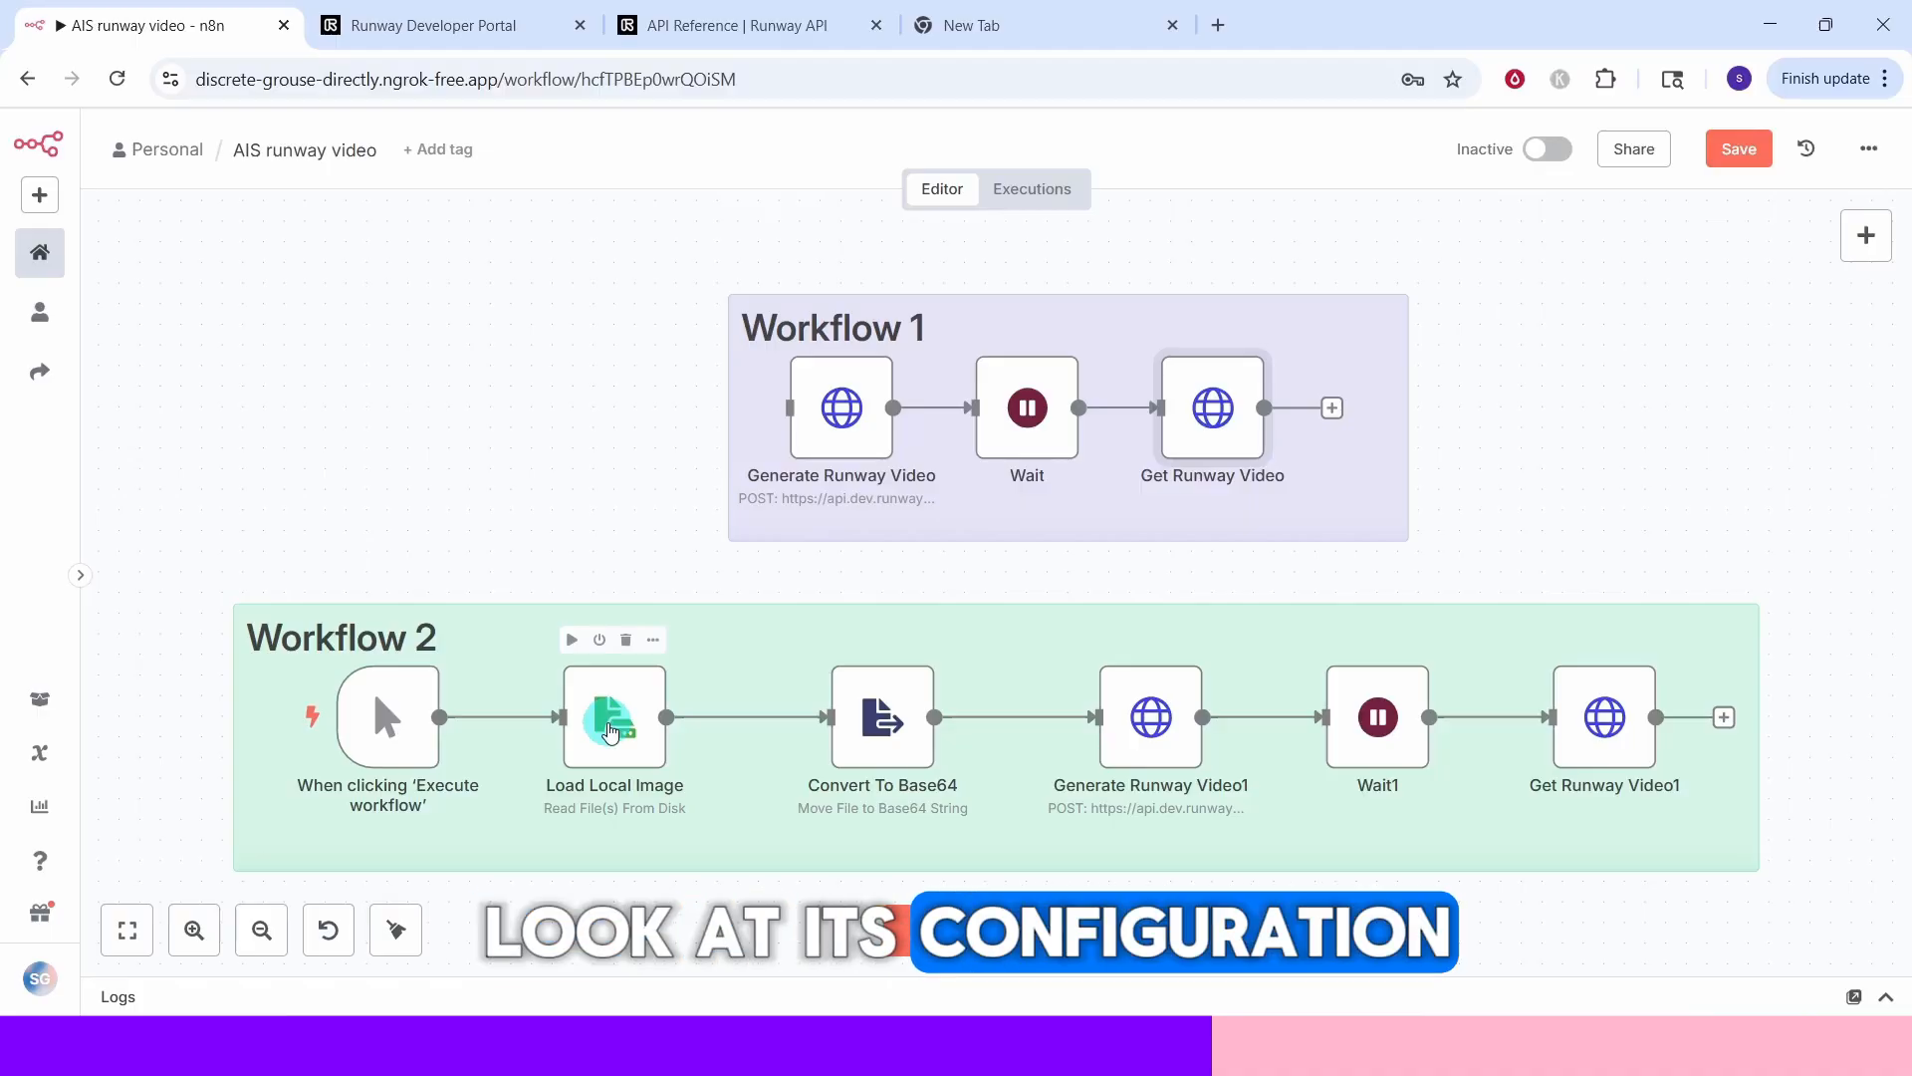
Inspect the Load Local Image node's configuration, highlighting its file selector path
click(609, 727)
double_click(609, 730)
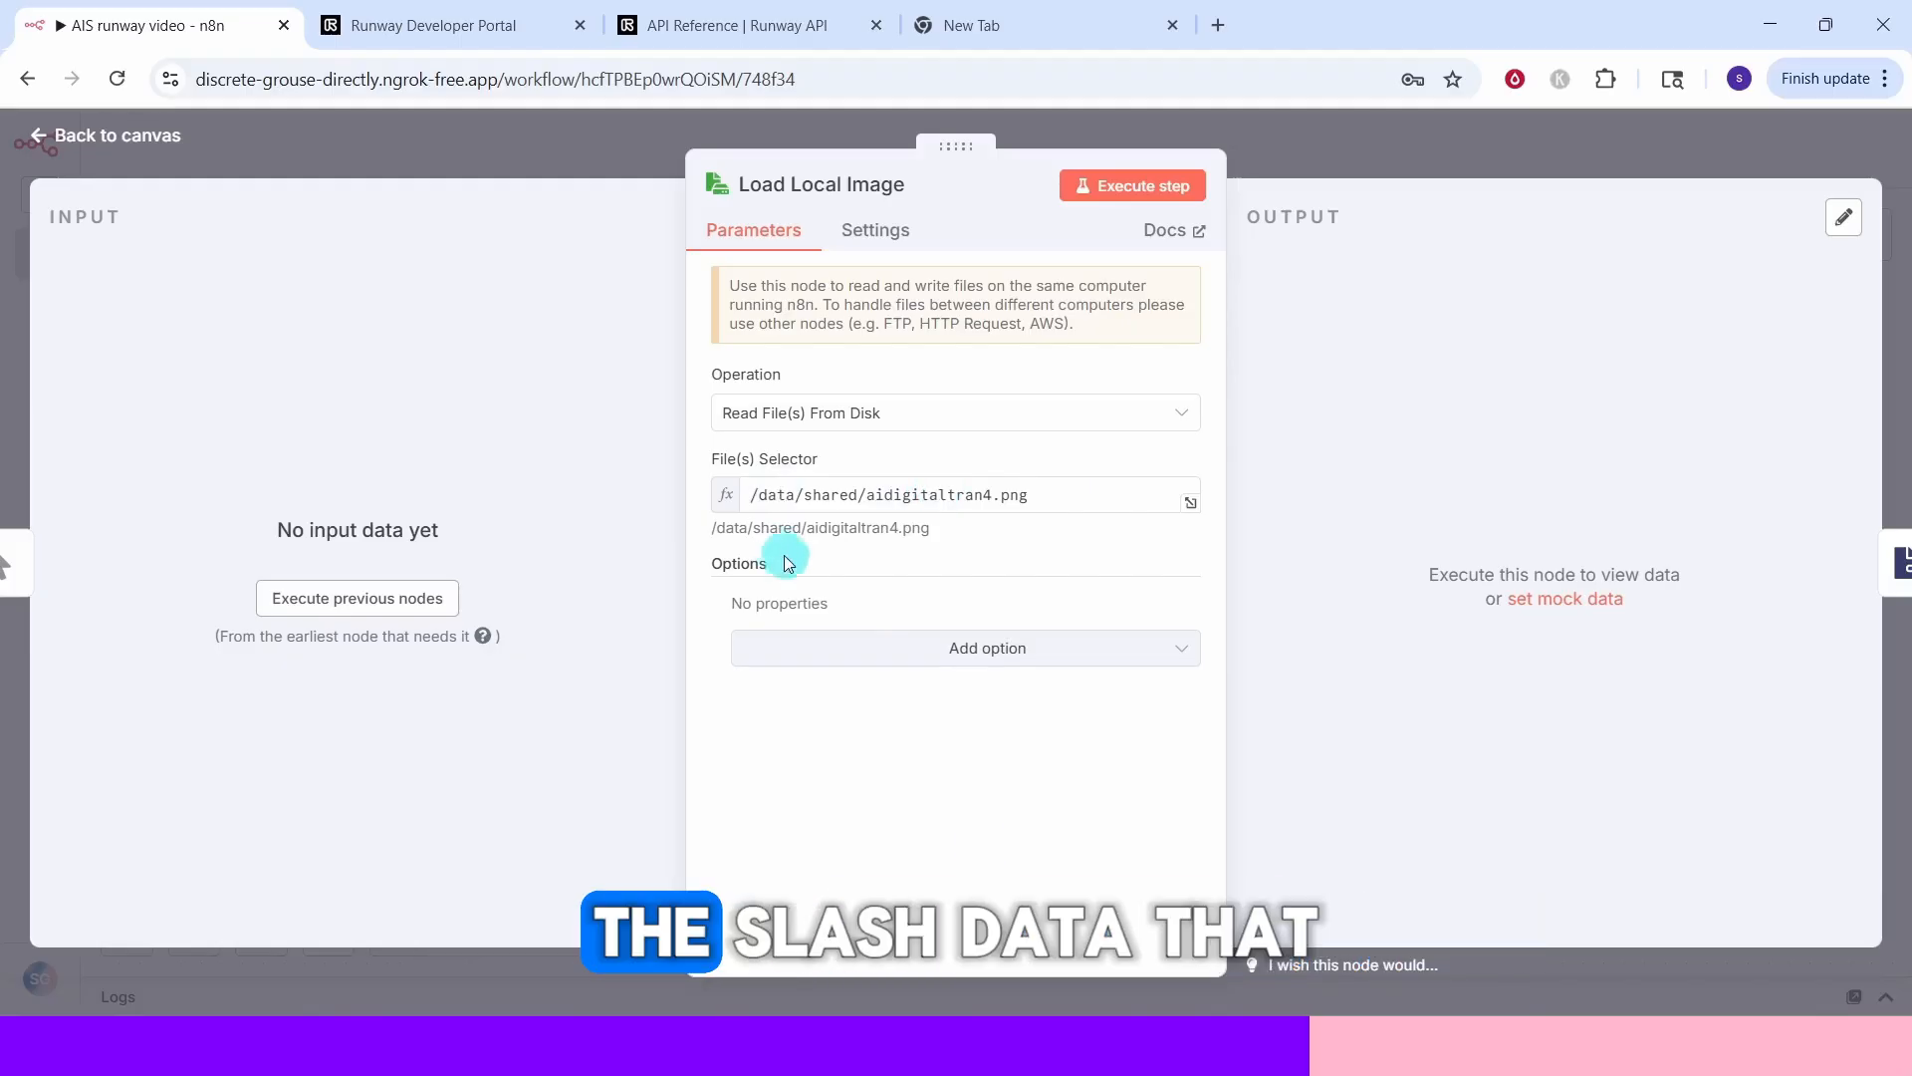
drag(801, 509, 753, 501)
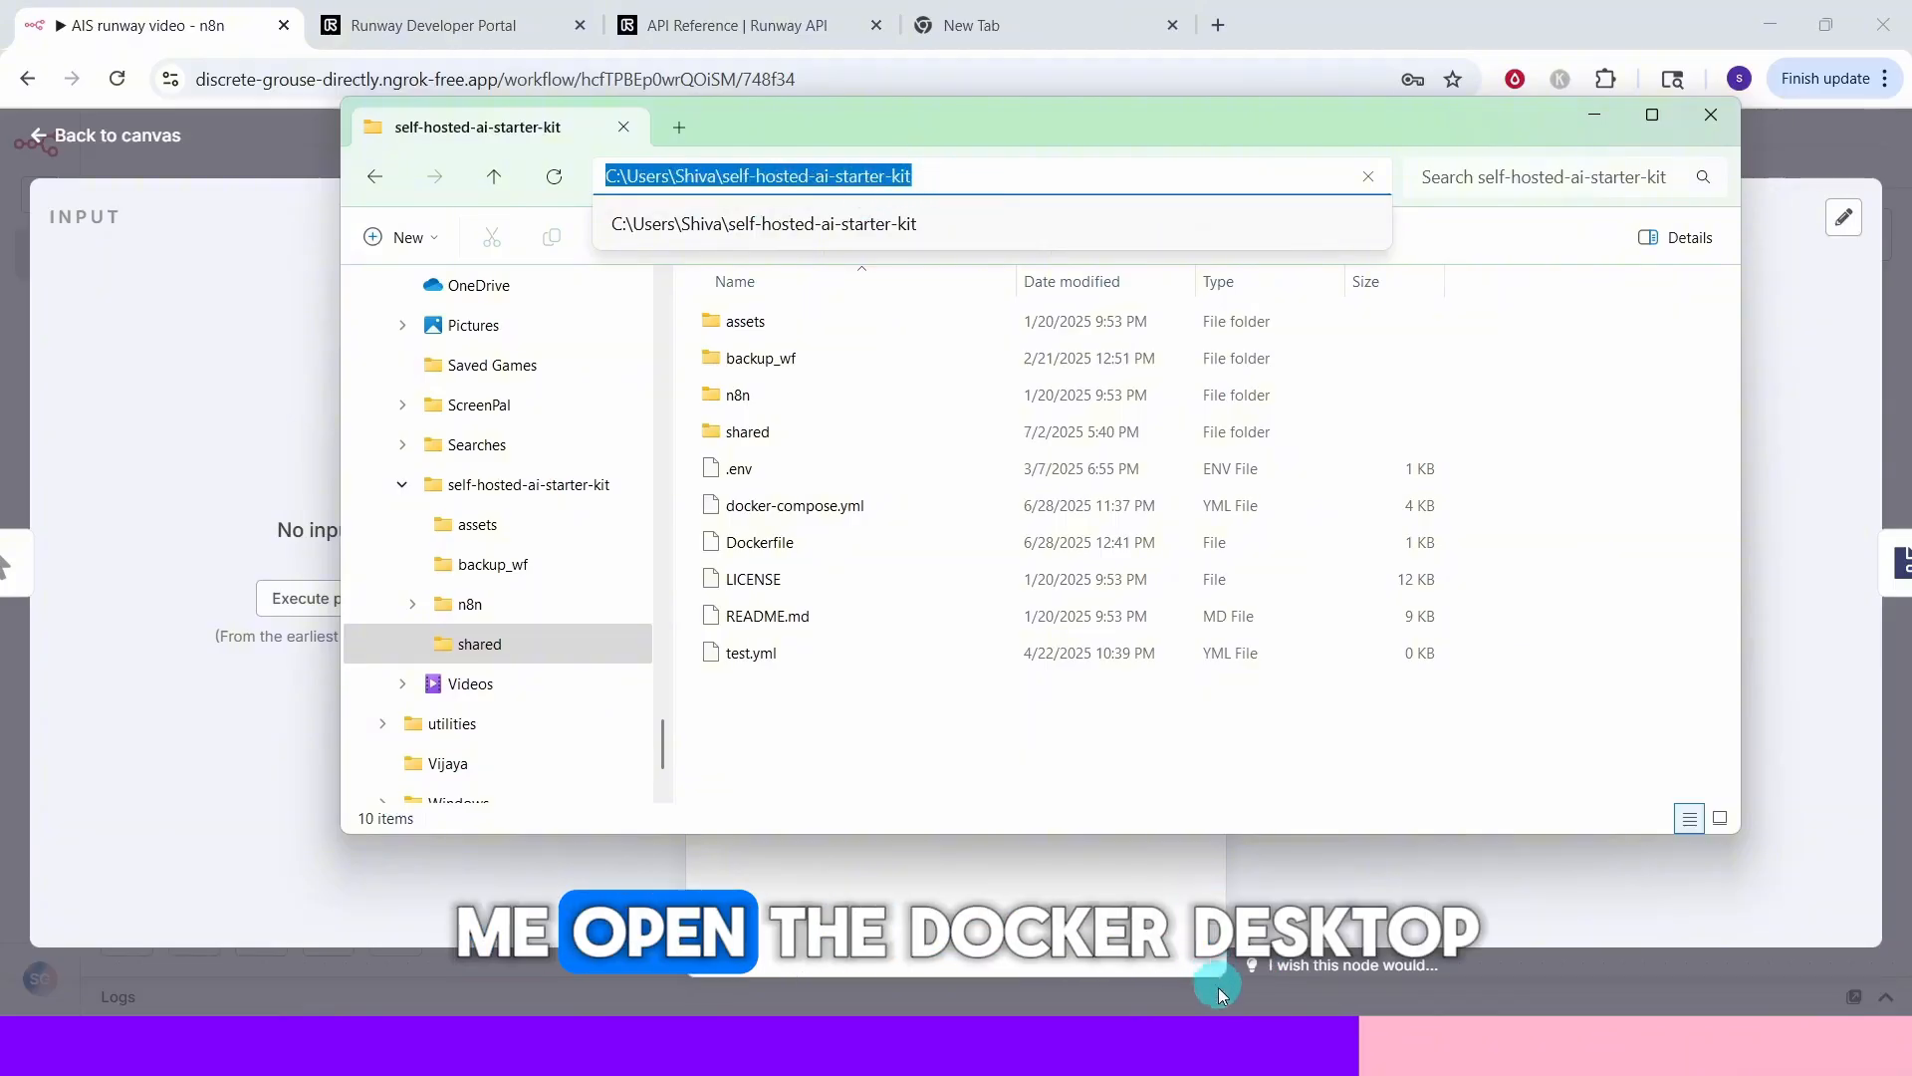
Switch to Docker Desktop, expand data/shared in the n8n container's files, and open the matching shared folder in File Explorer
mouse_move(1233, 1046)
click(1234, 907)
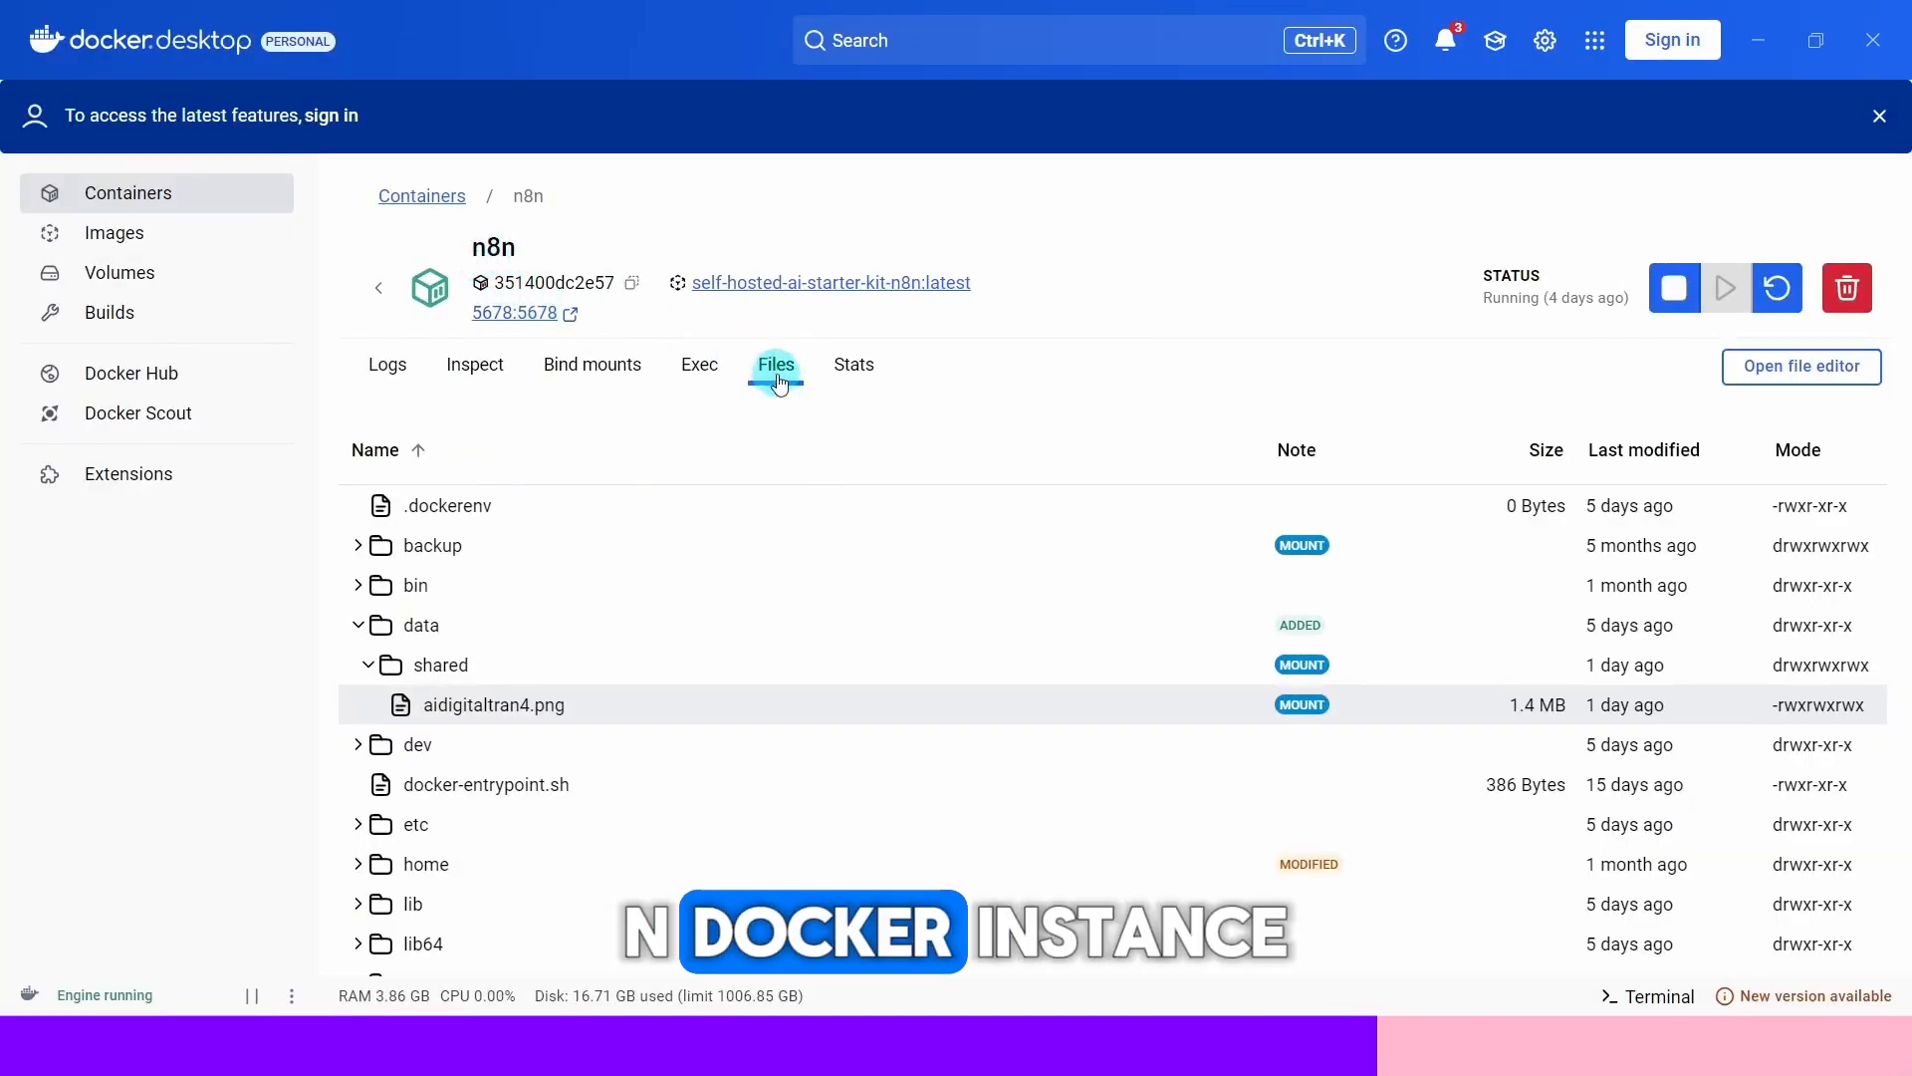
click(422, 625)
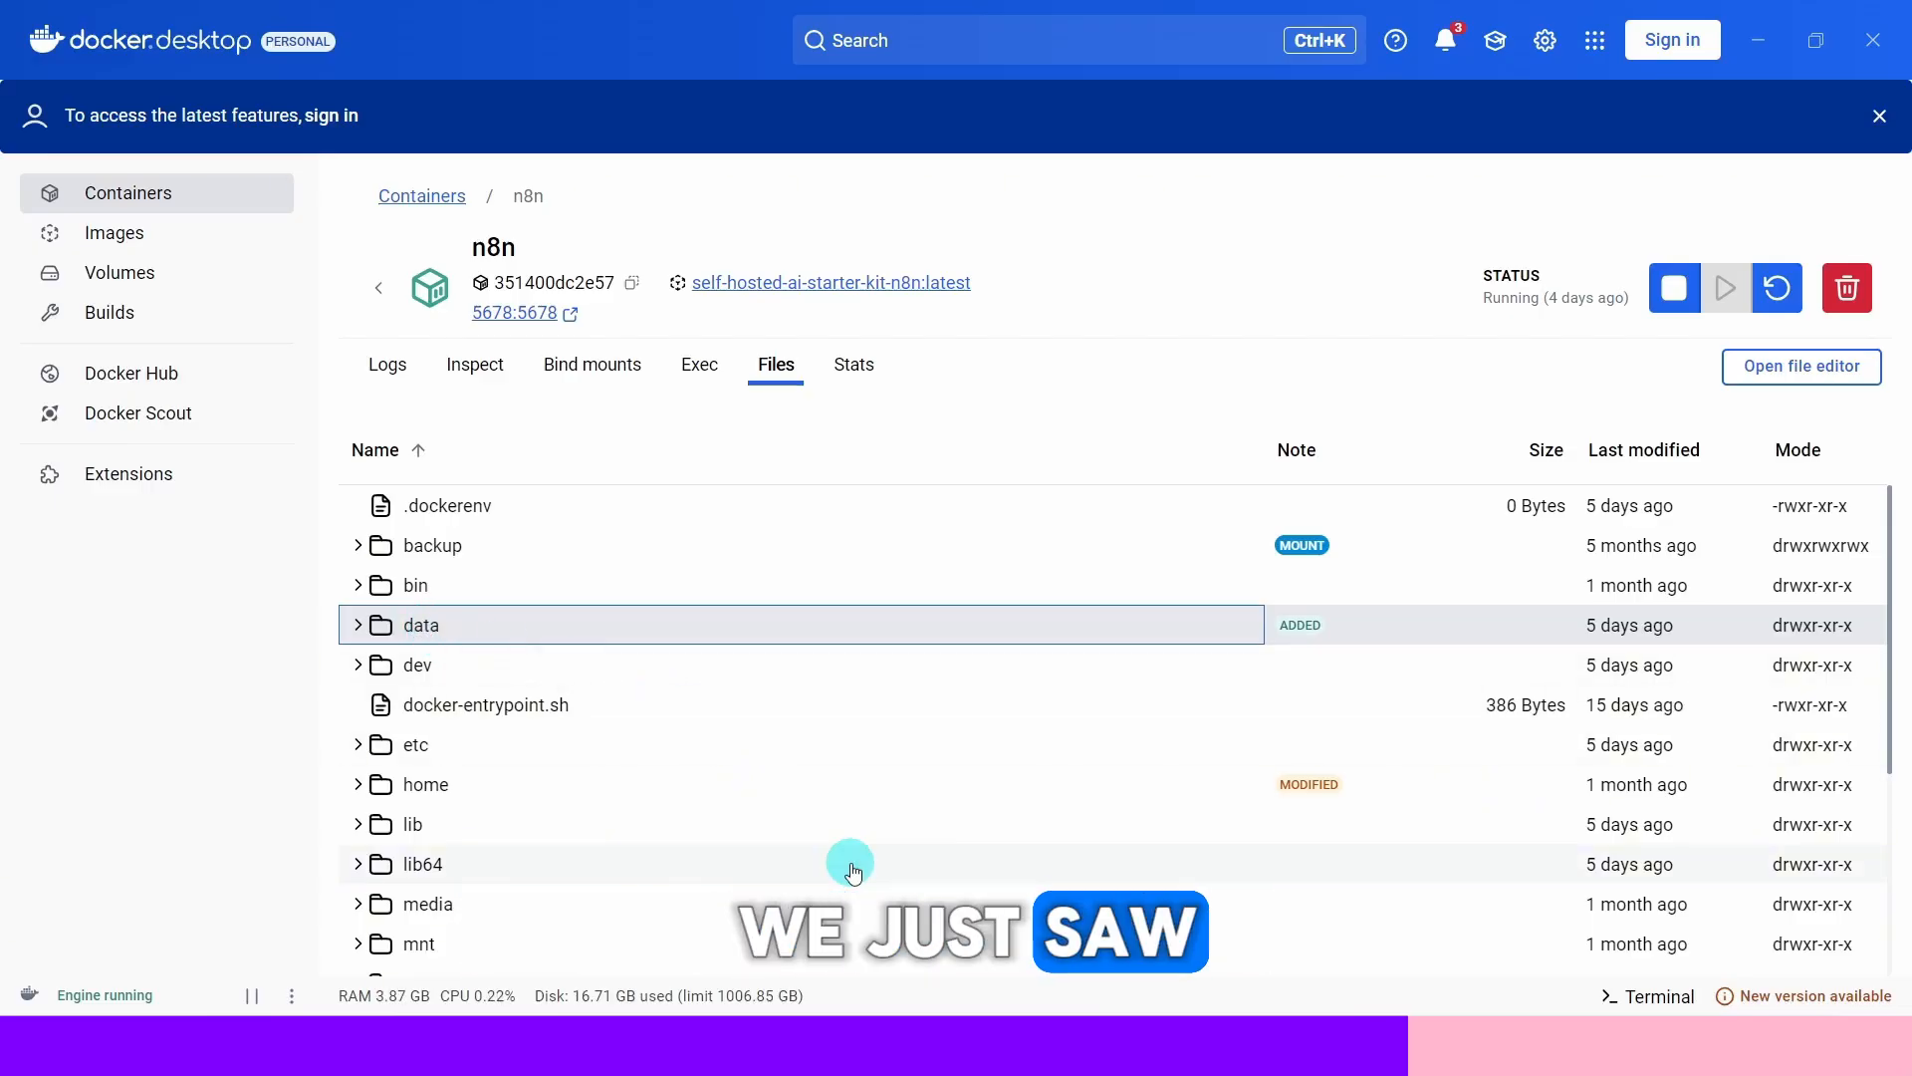
click(358, 629)
click(443, 665)
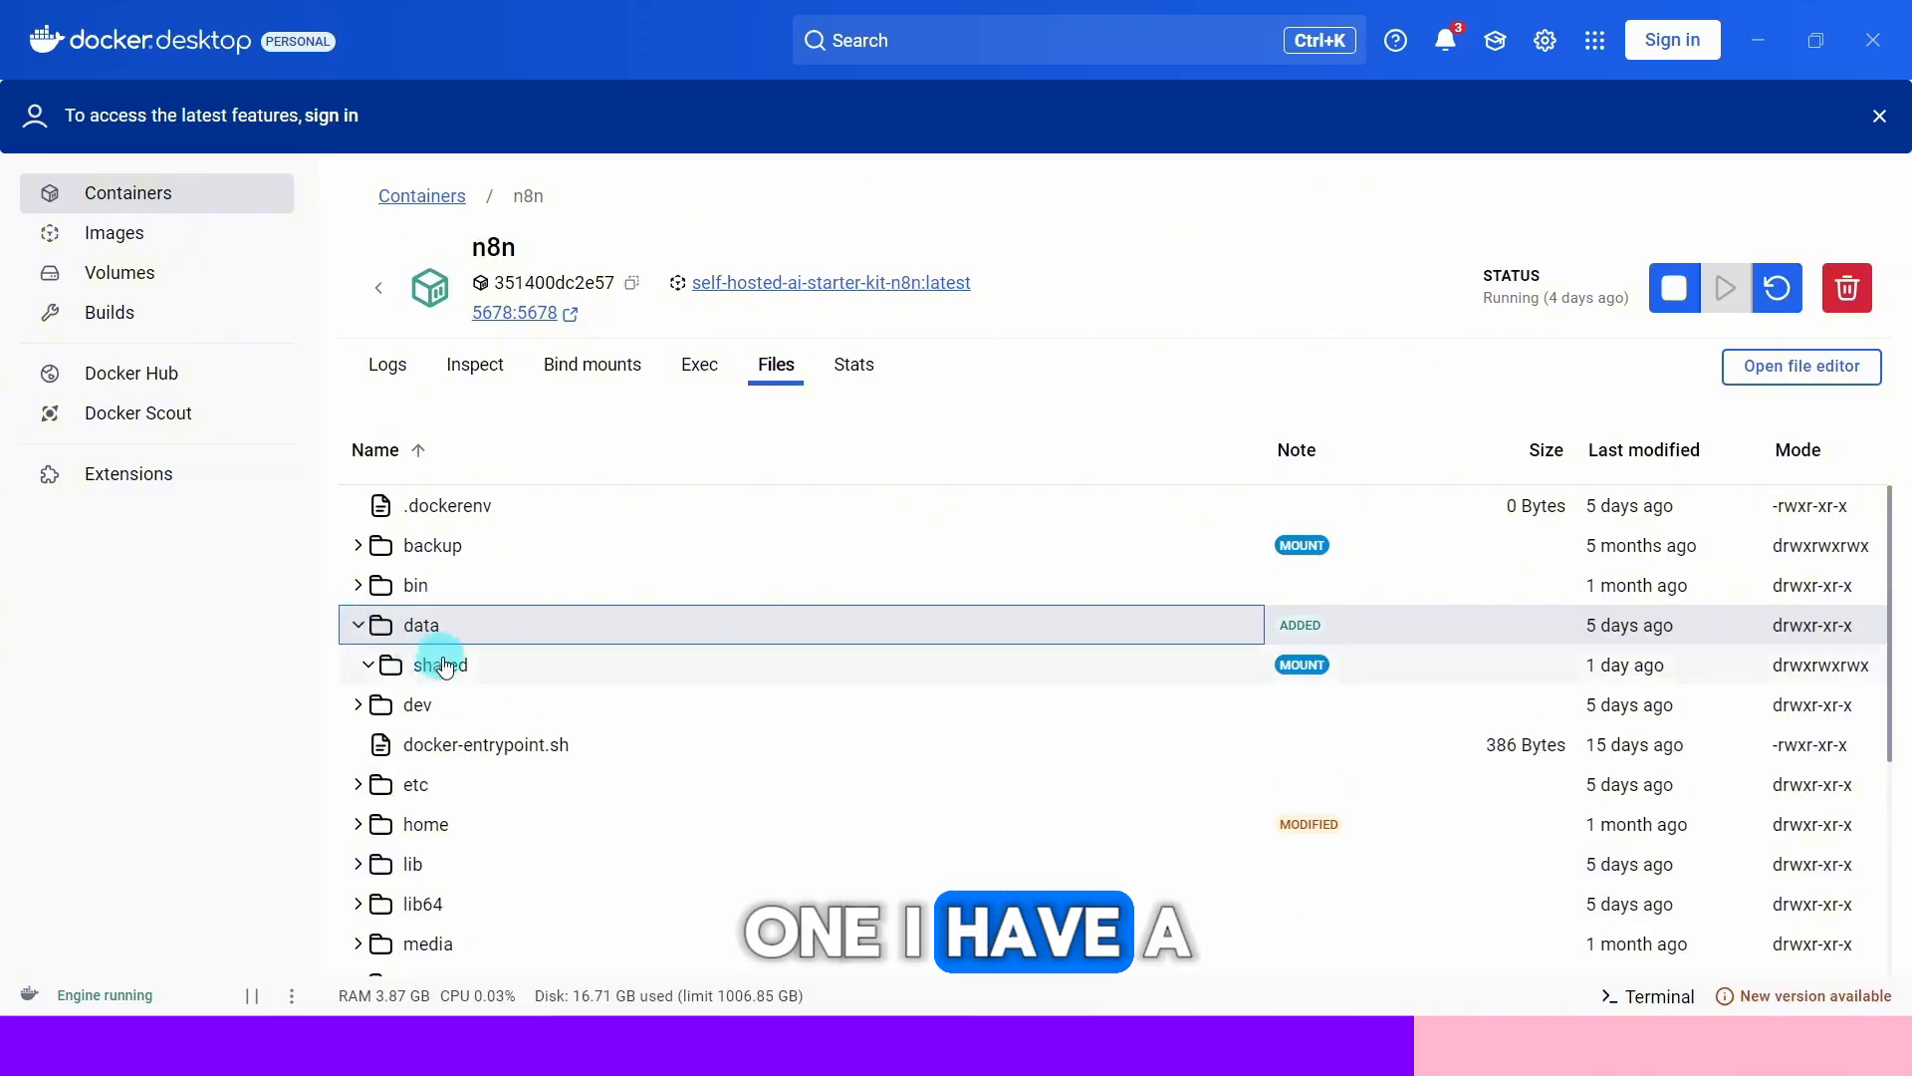
click(369, 668)
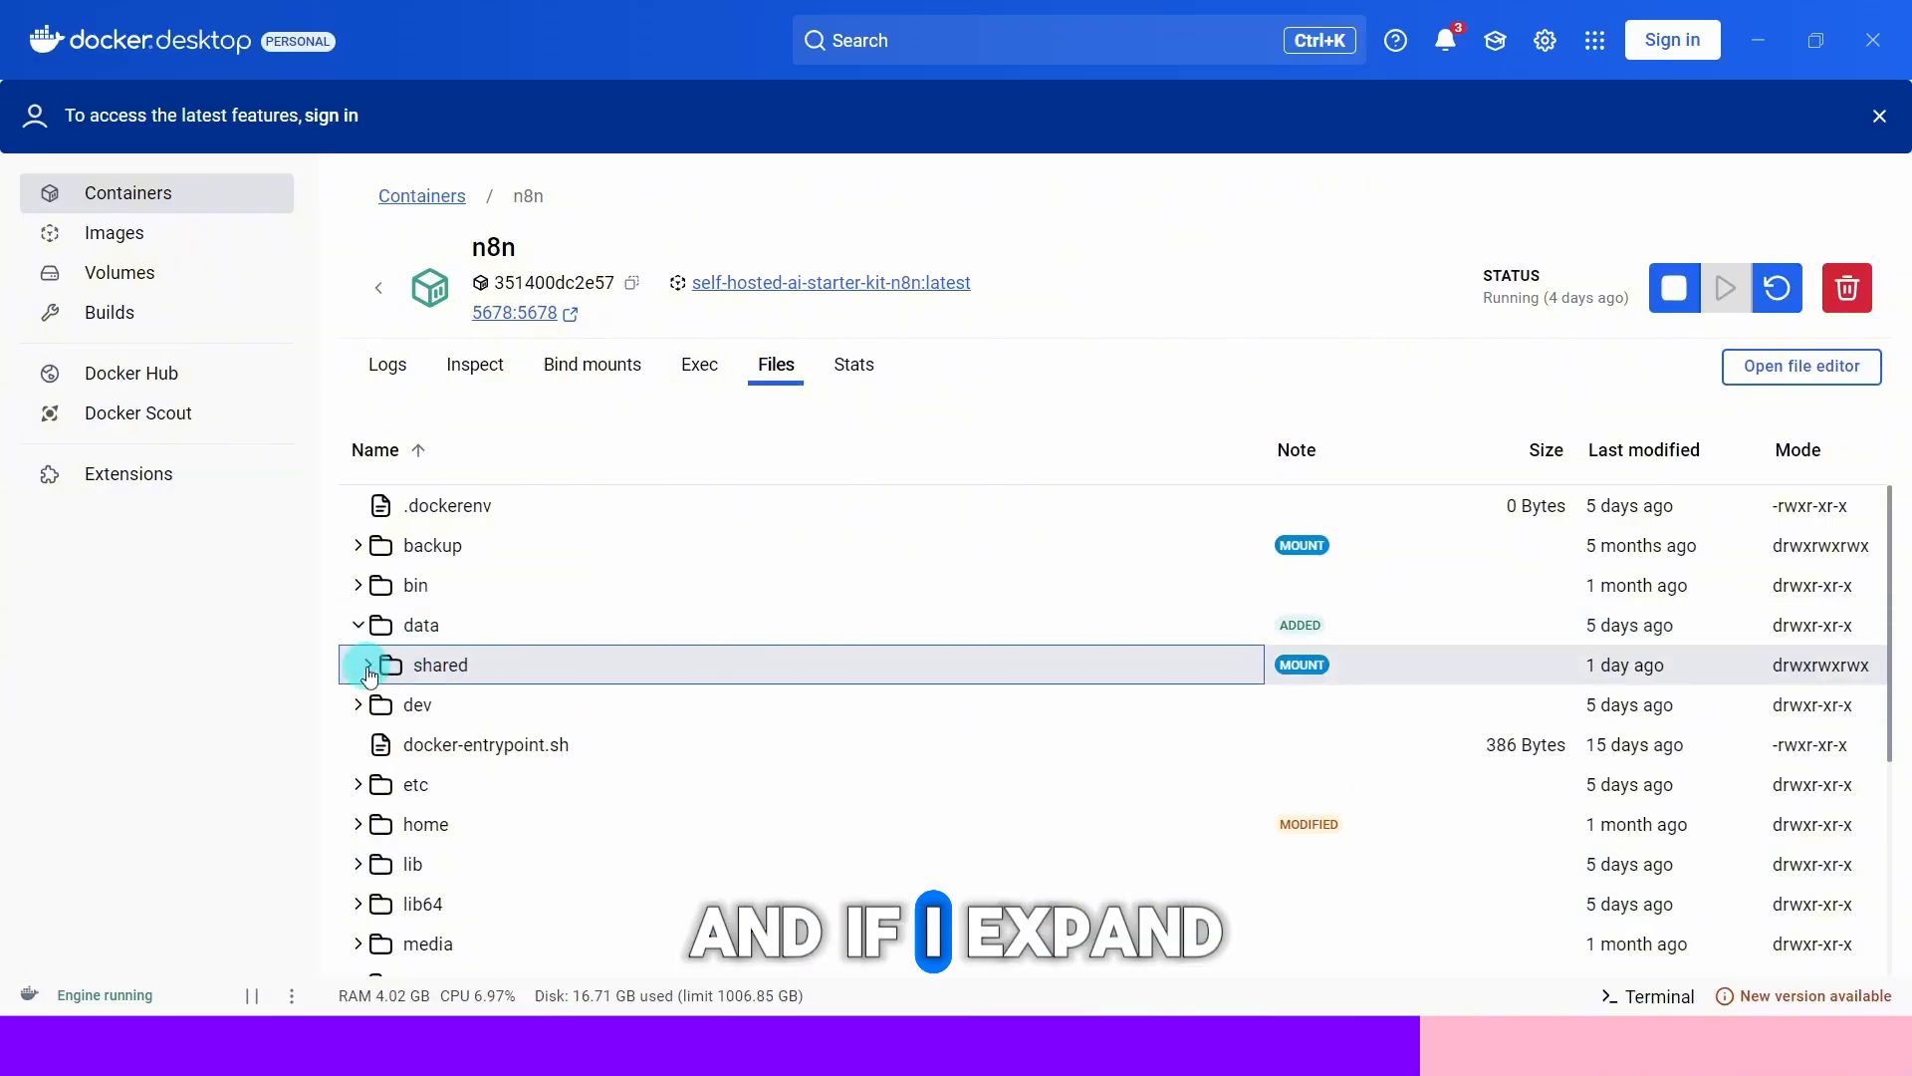
click(368, 666)
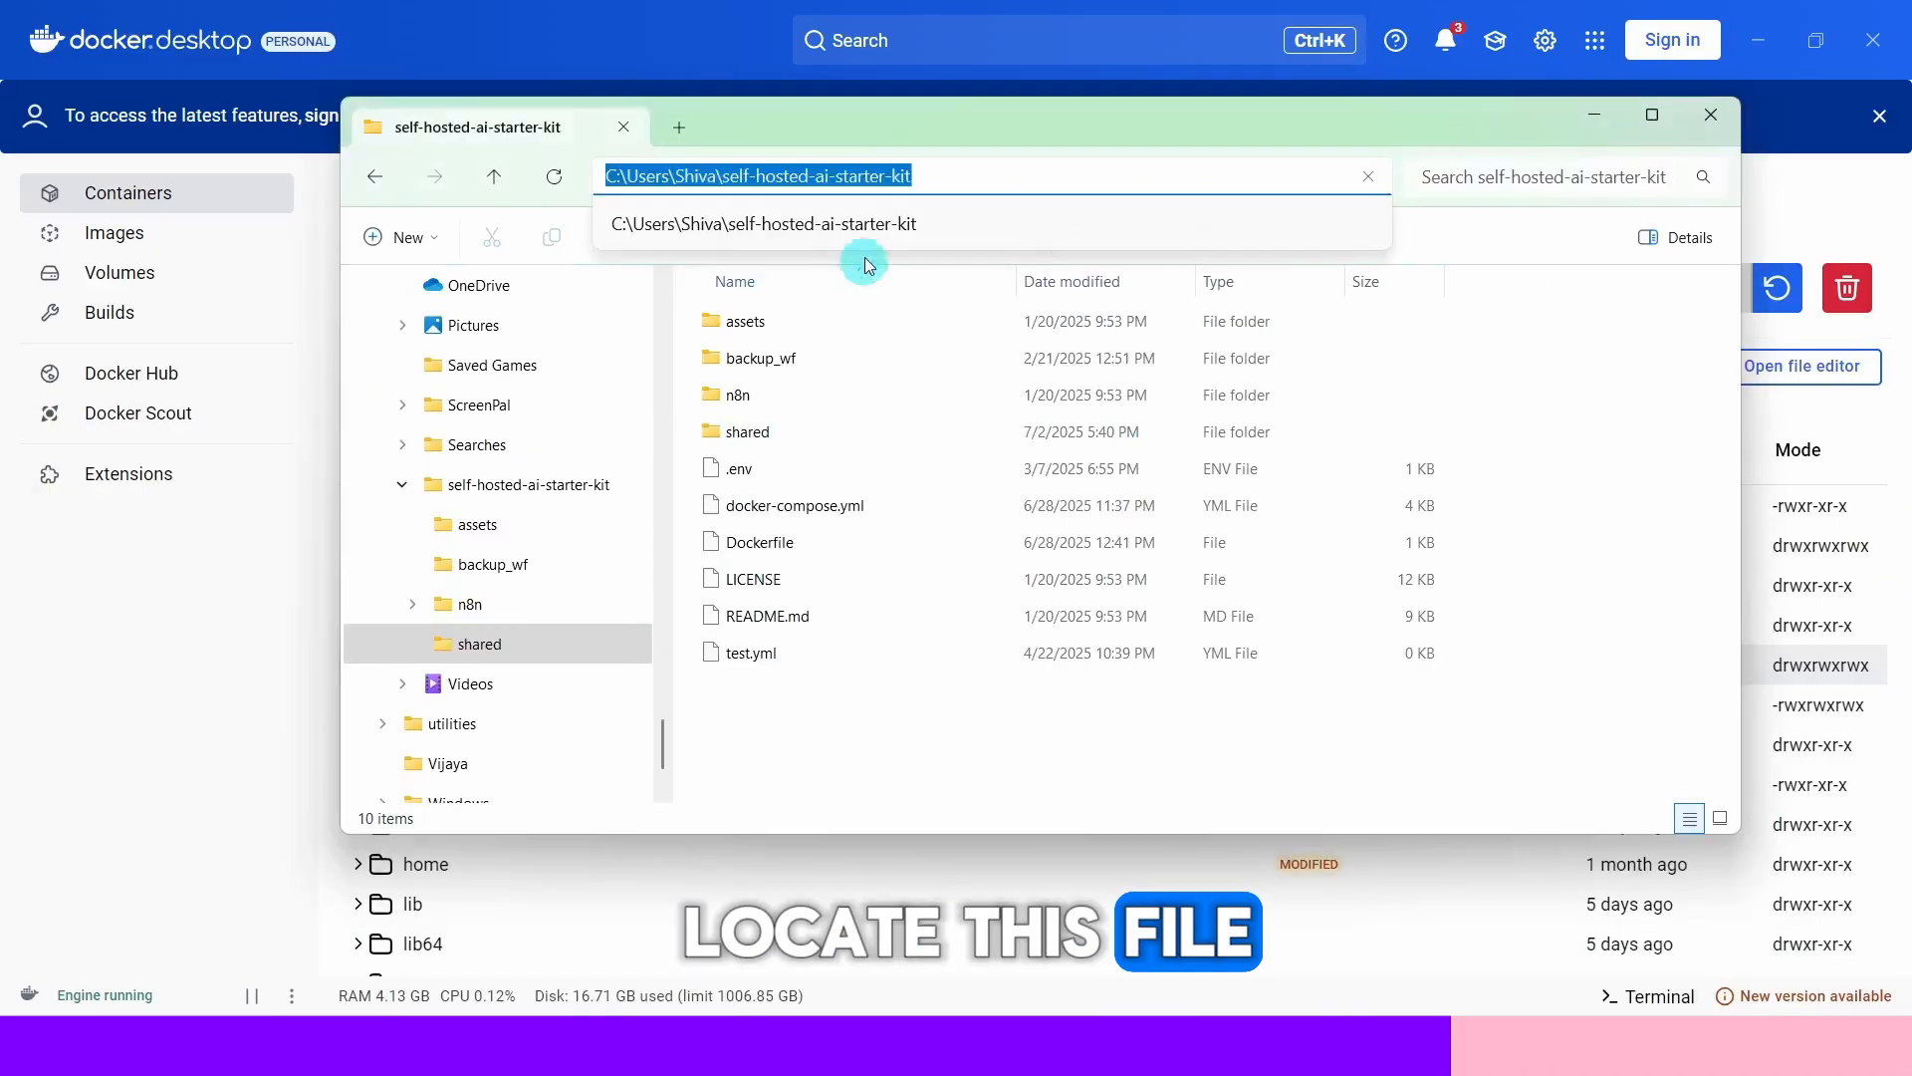
double_click(746, 436)
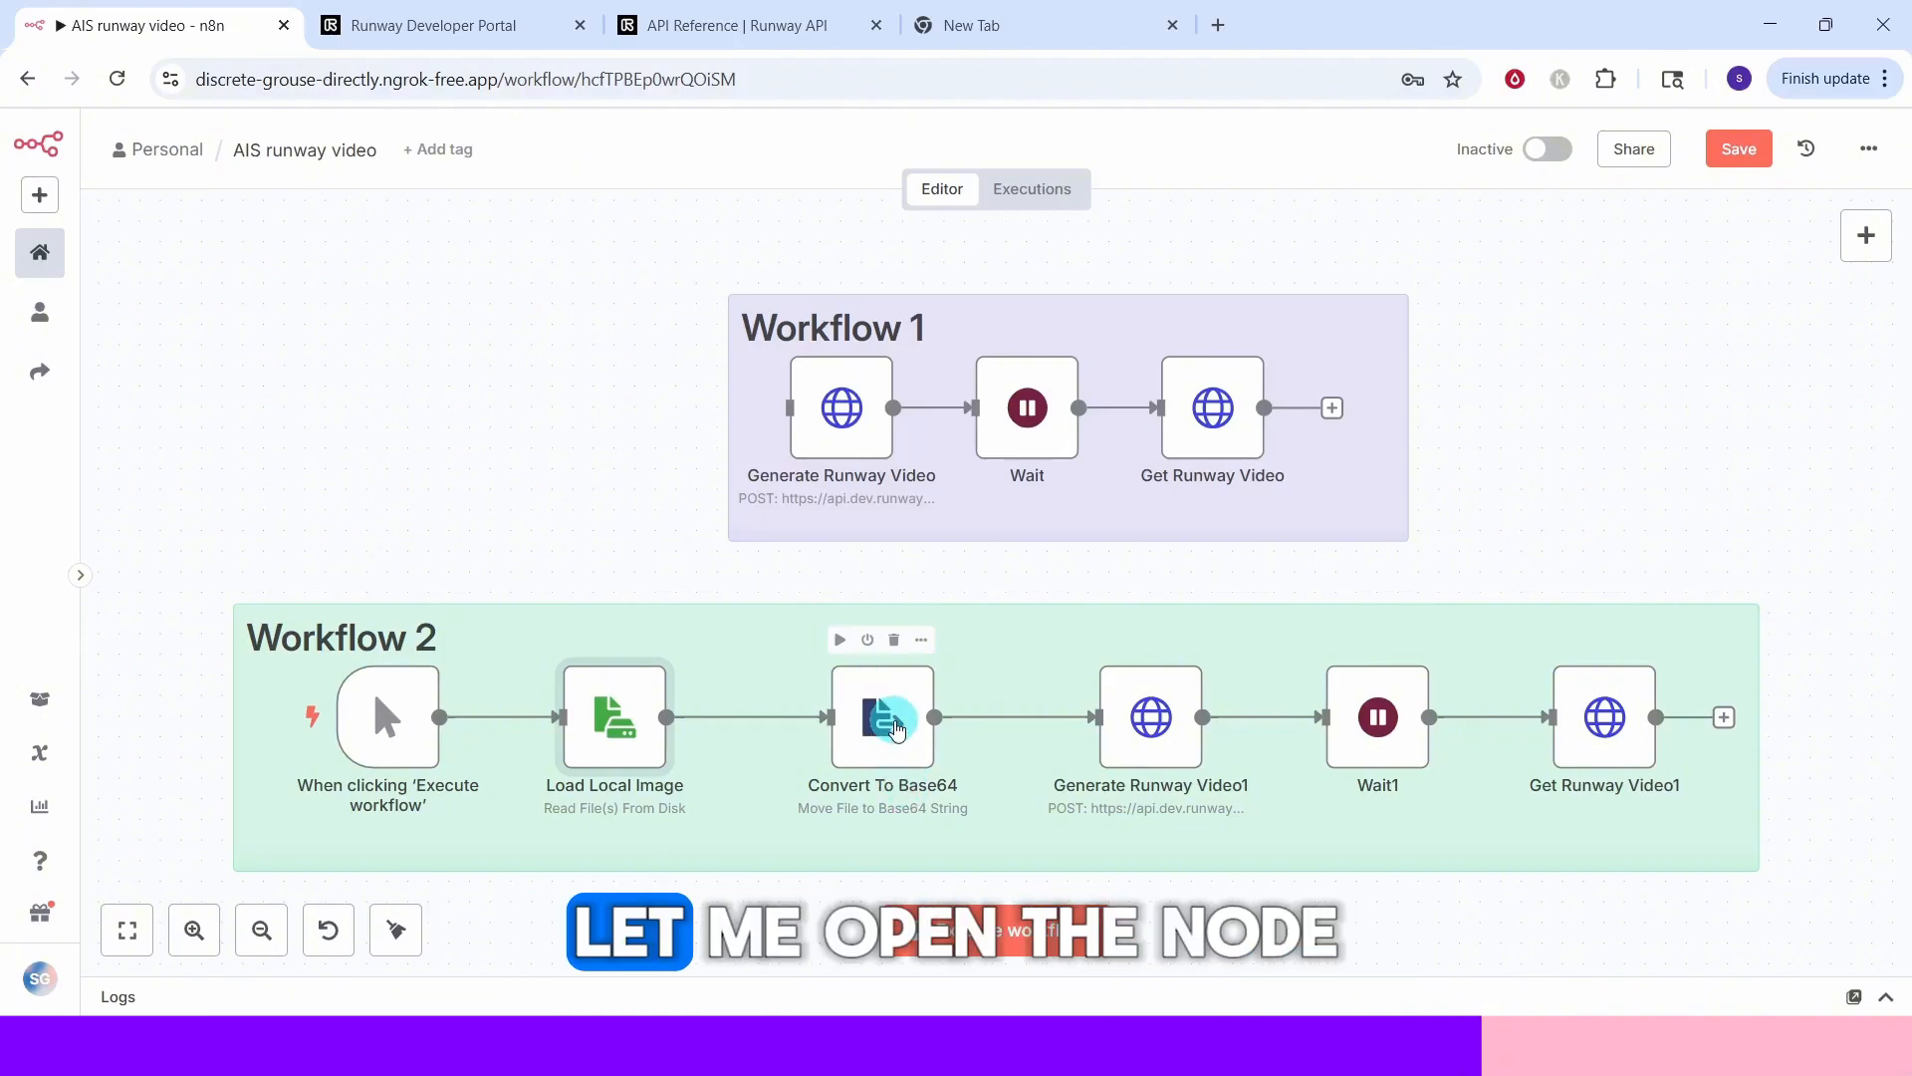
Inspect the Convert To Base64 node's configuration in Workflow 2
double_click(870, 710)
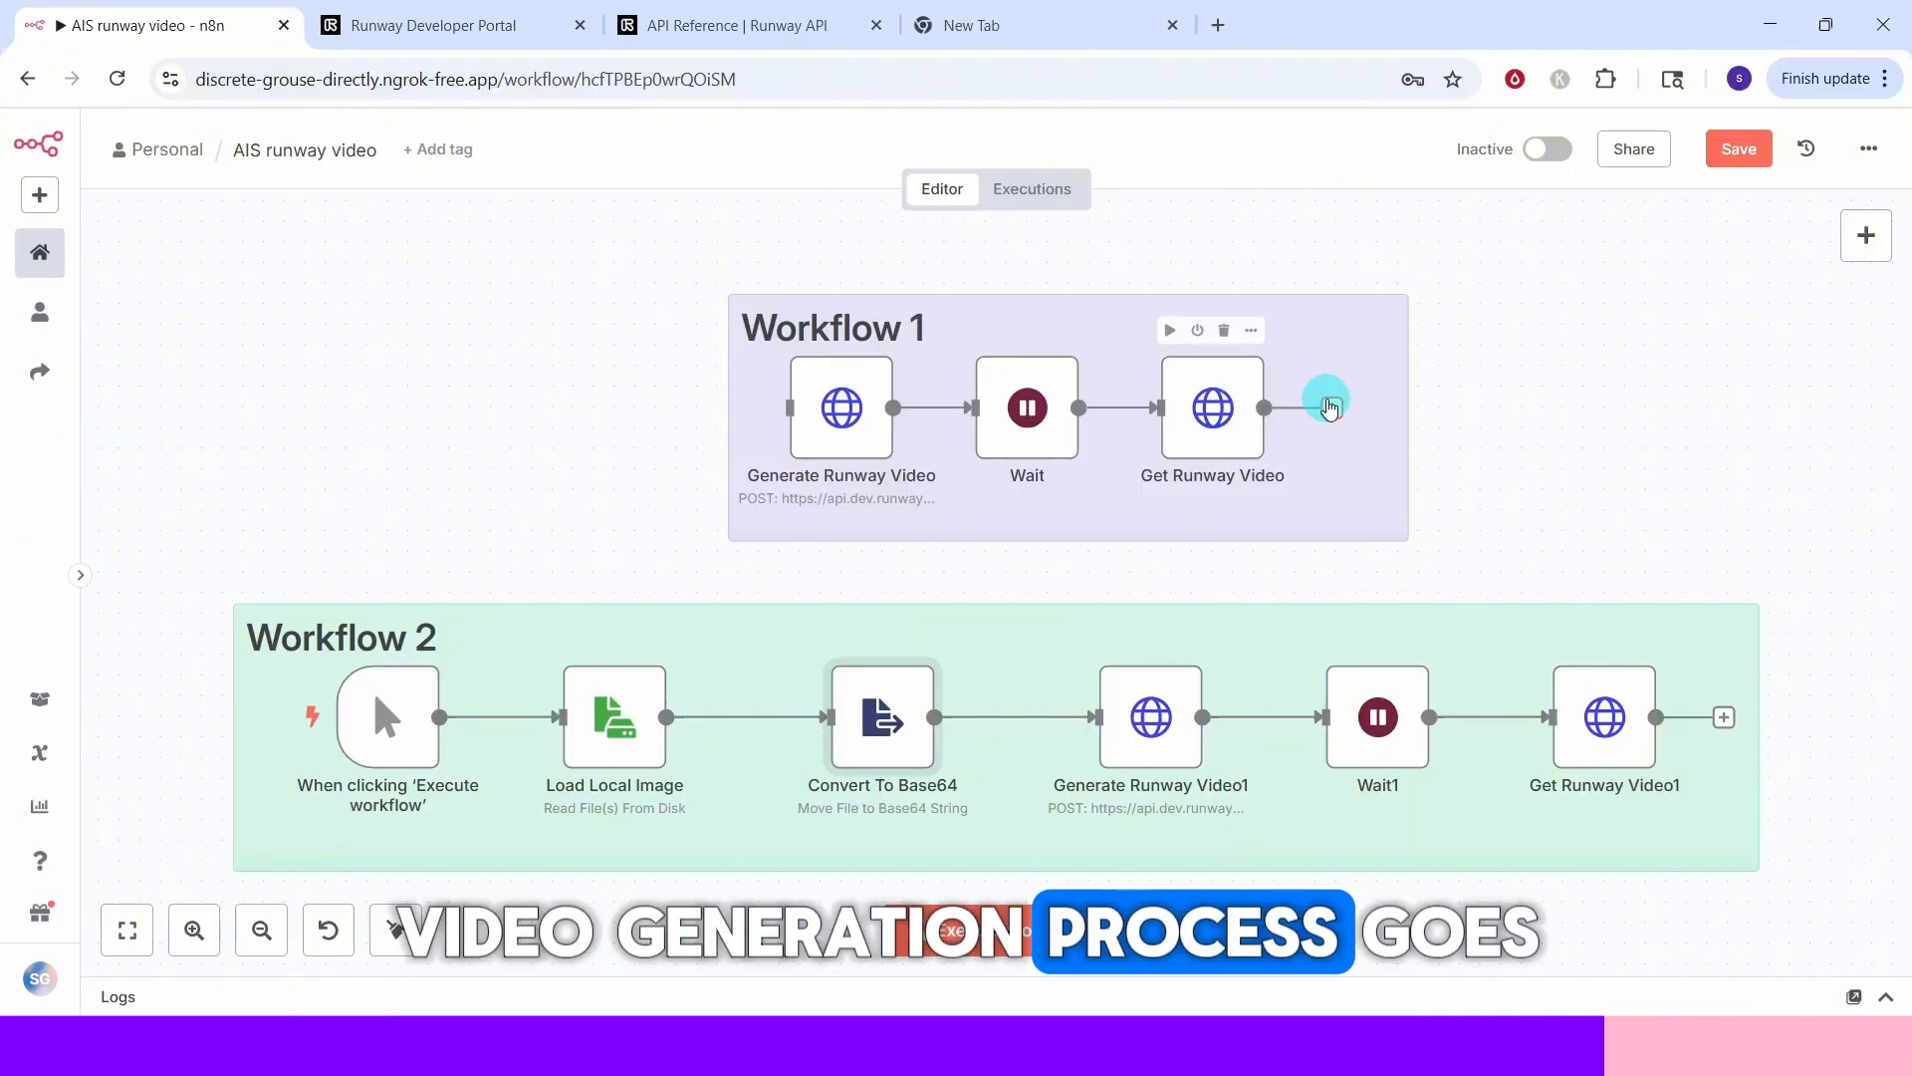
Move the manual trigger to Workflow 1, connect it to Generate Runway Video, and execute the workflow
mouse_move(384, 777)
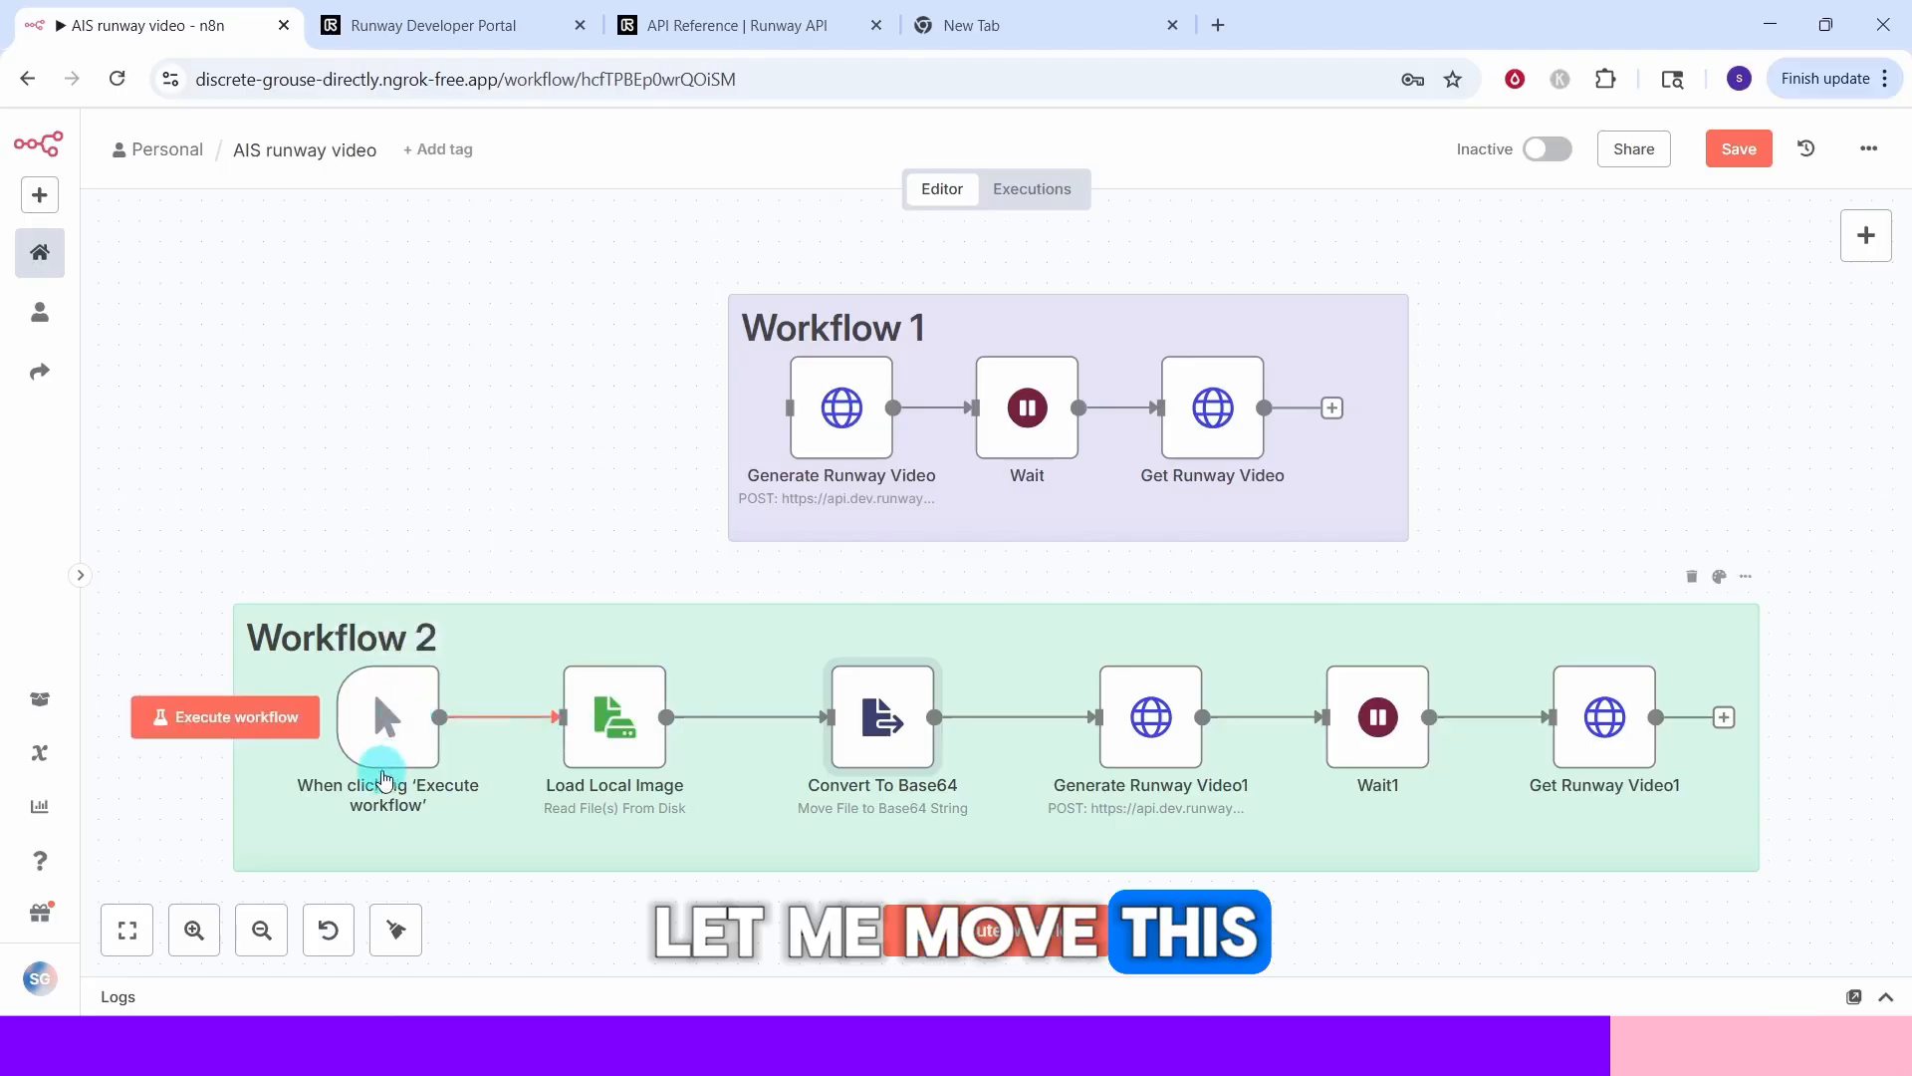
drag(391, 727, 782, 417)
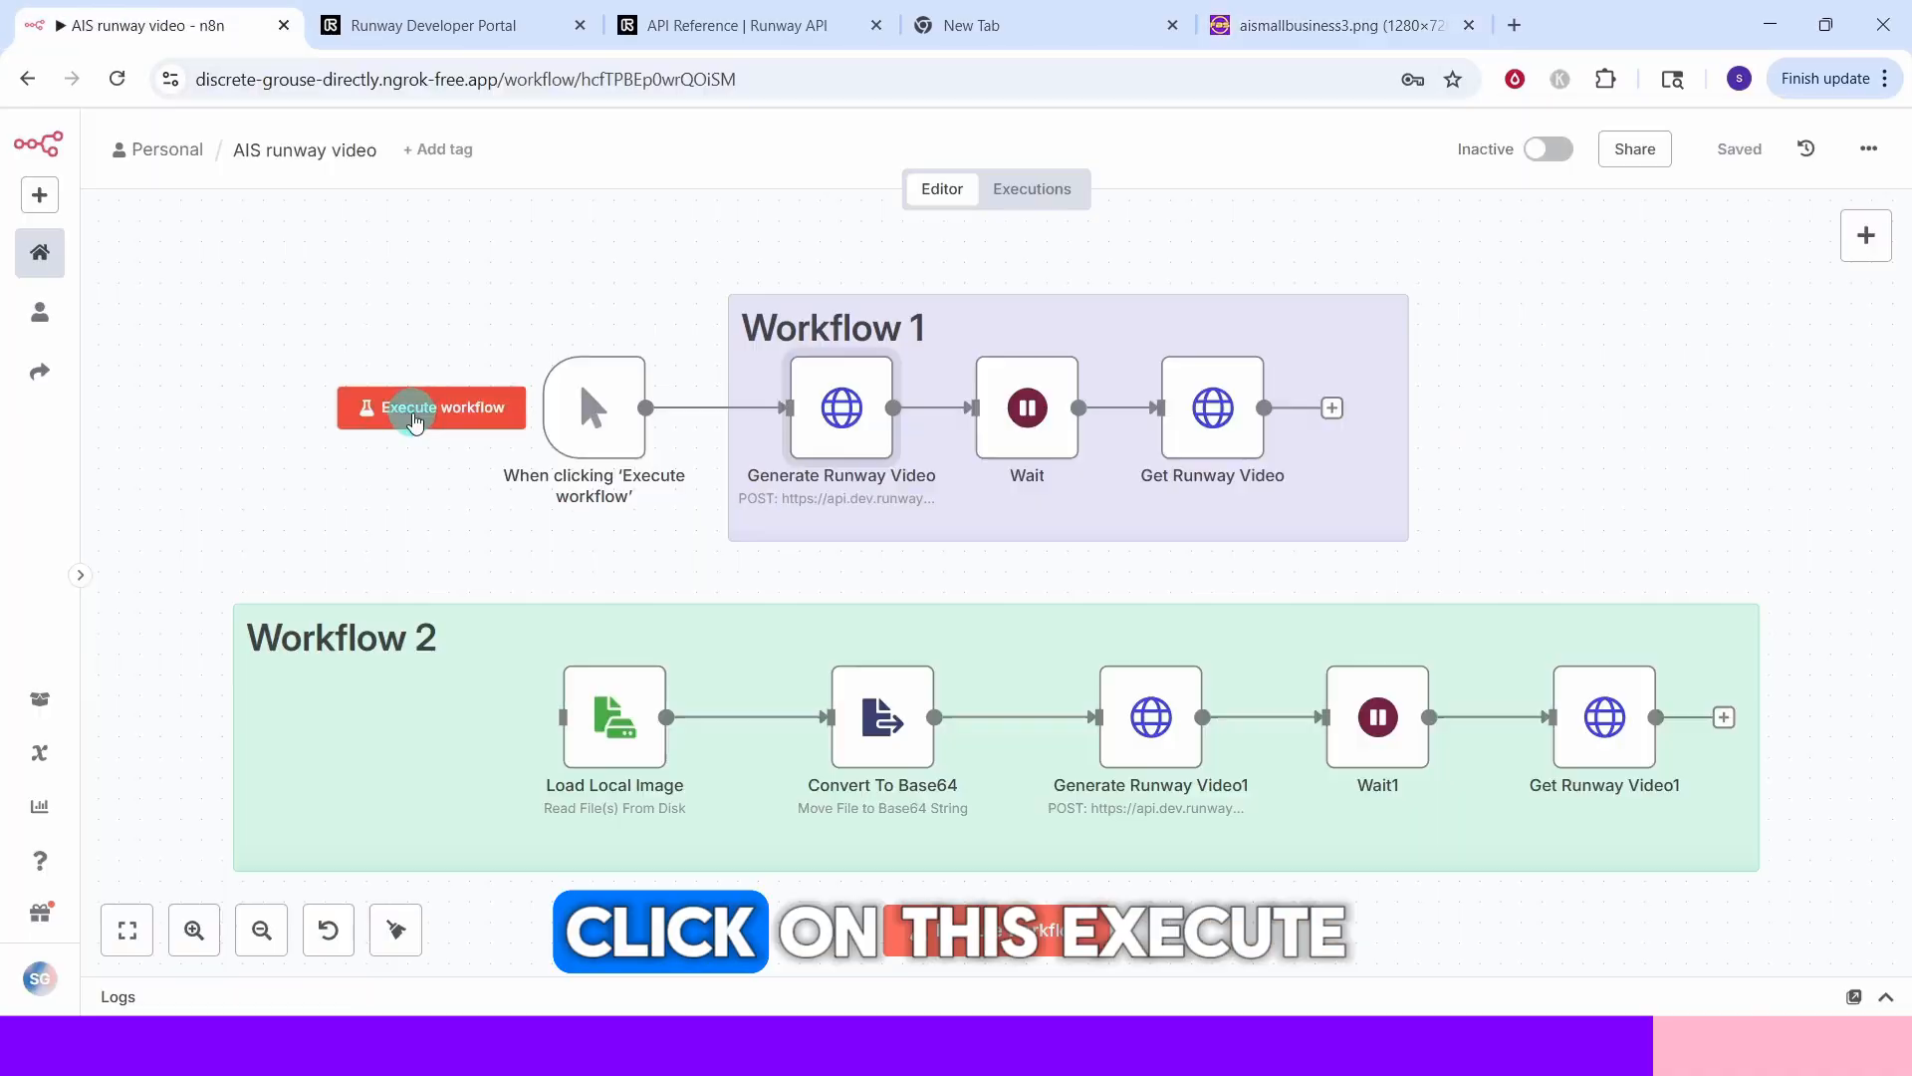
click(415, 422)
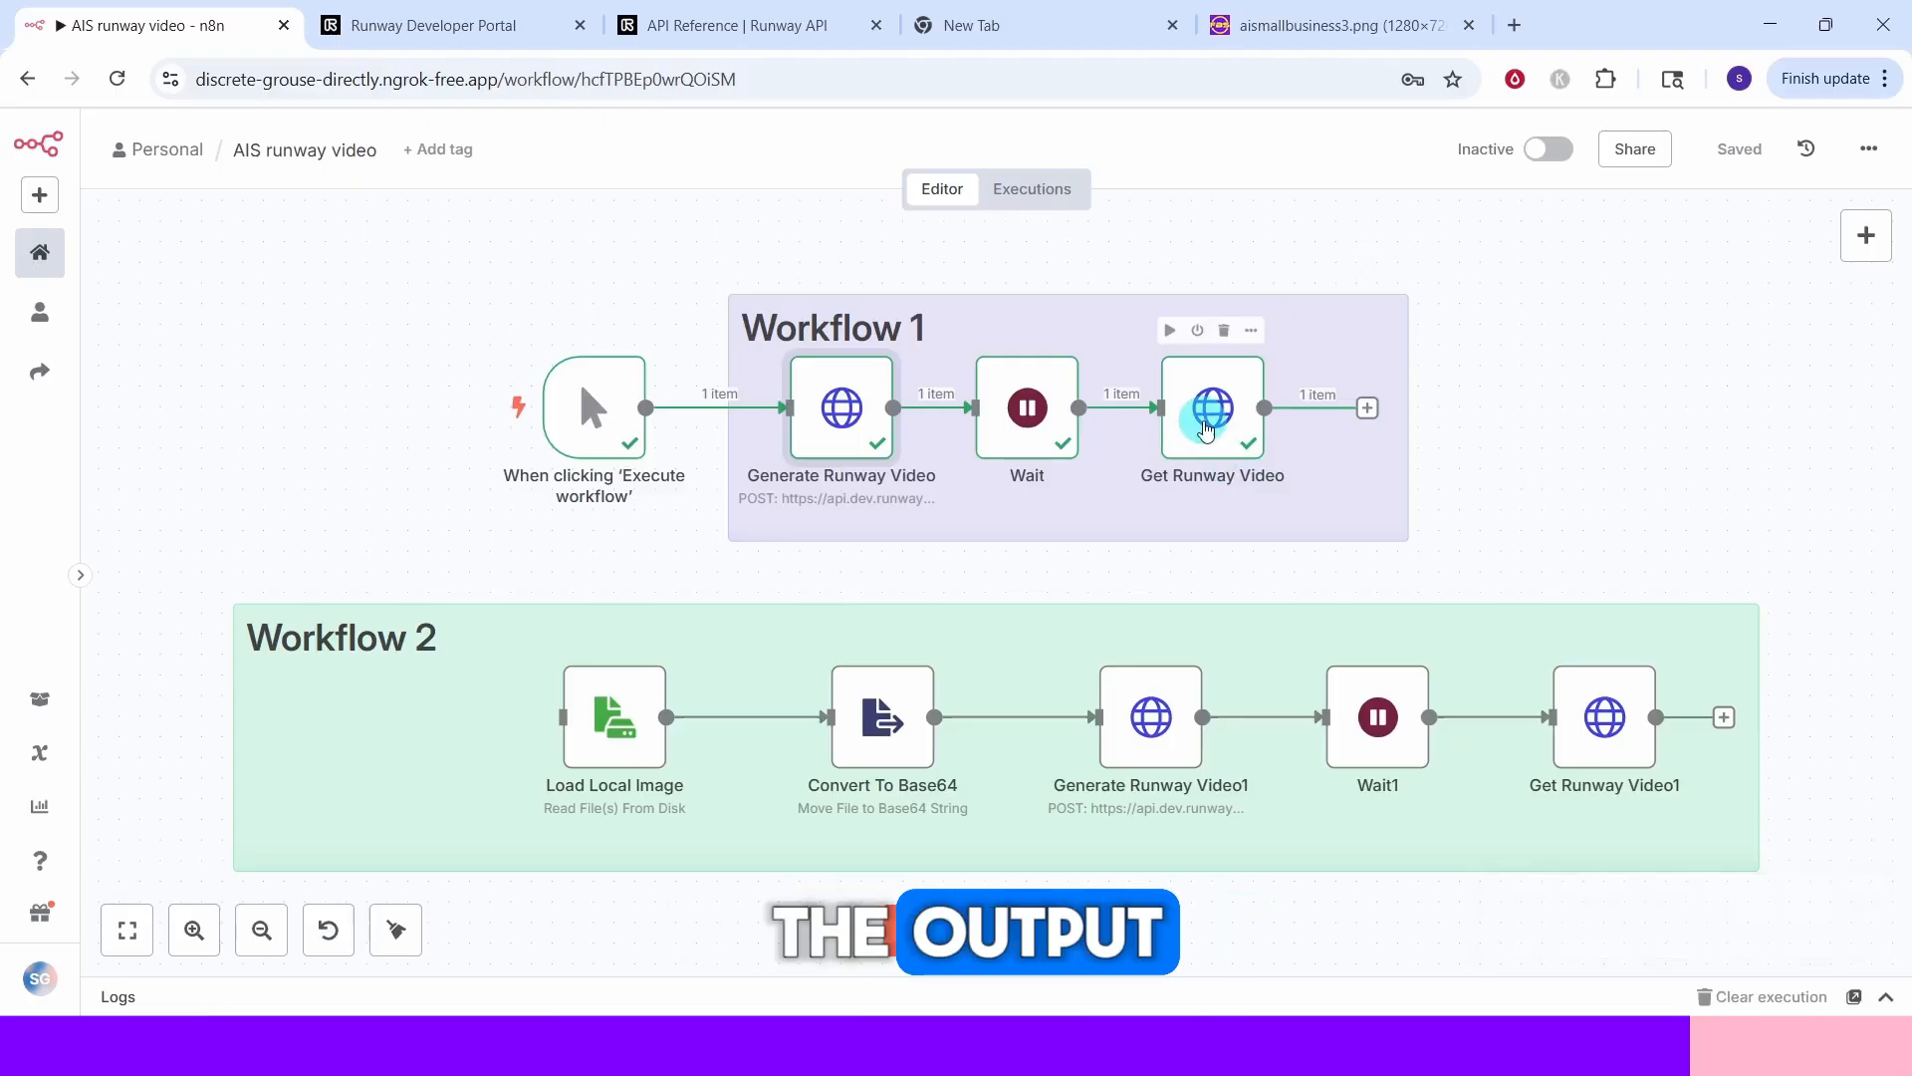
Copy the token-signed video URL from the Get Runway Video node's output and open it in a new browser tab
double_click(1206, 428)
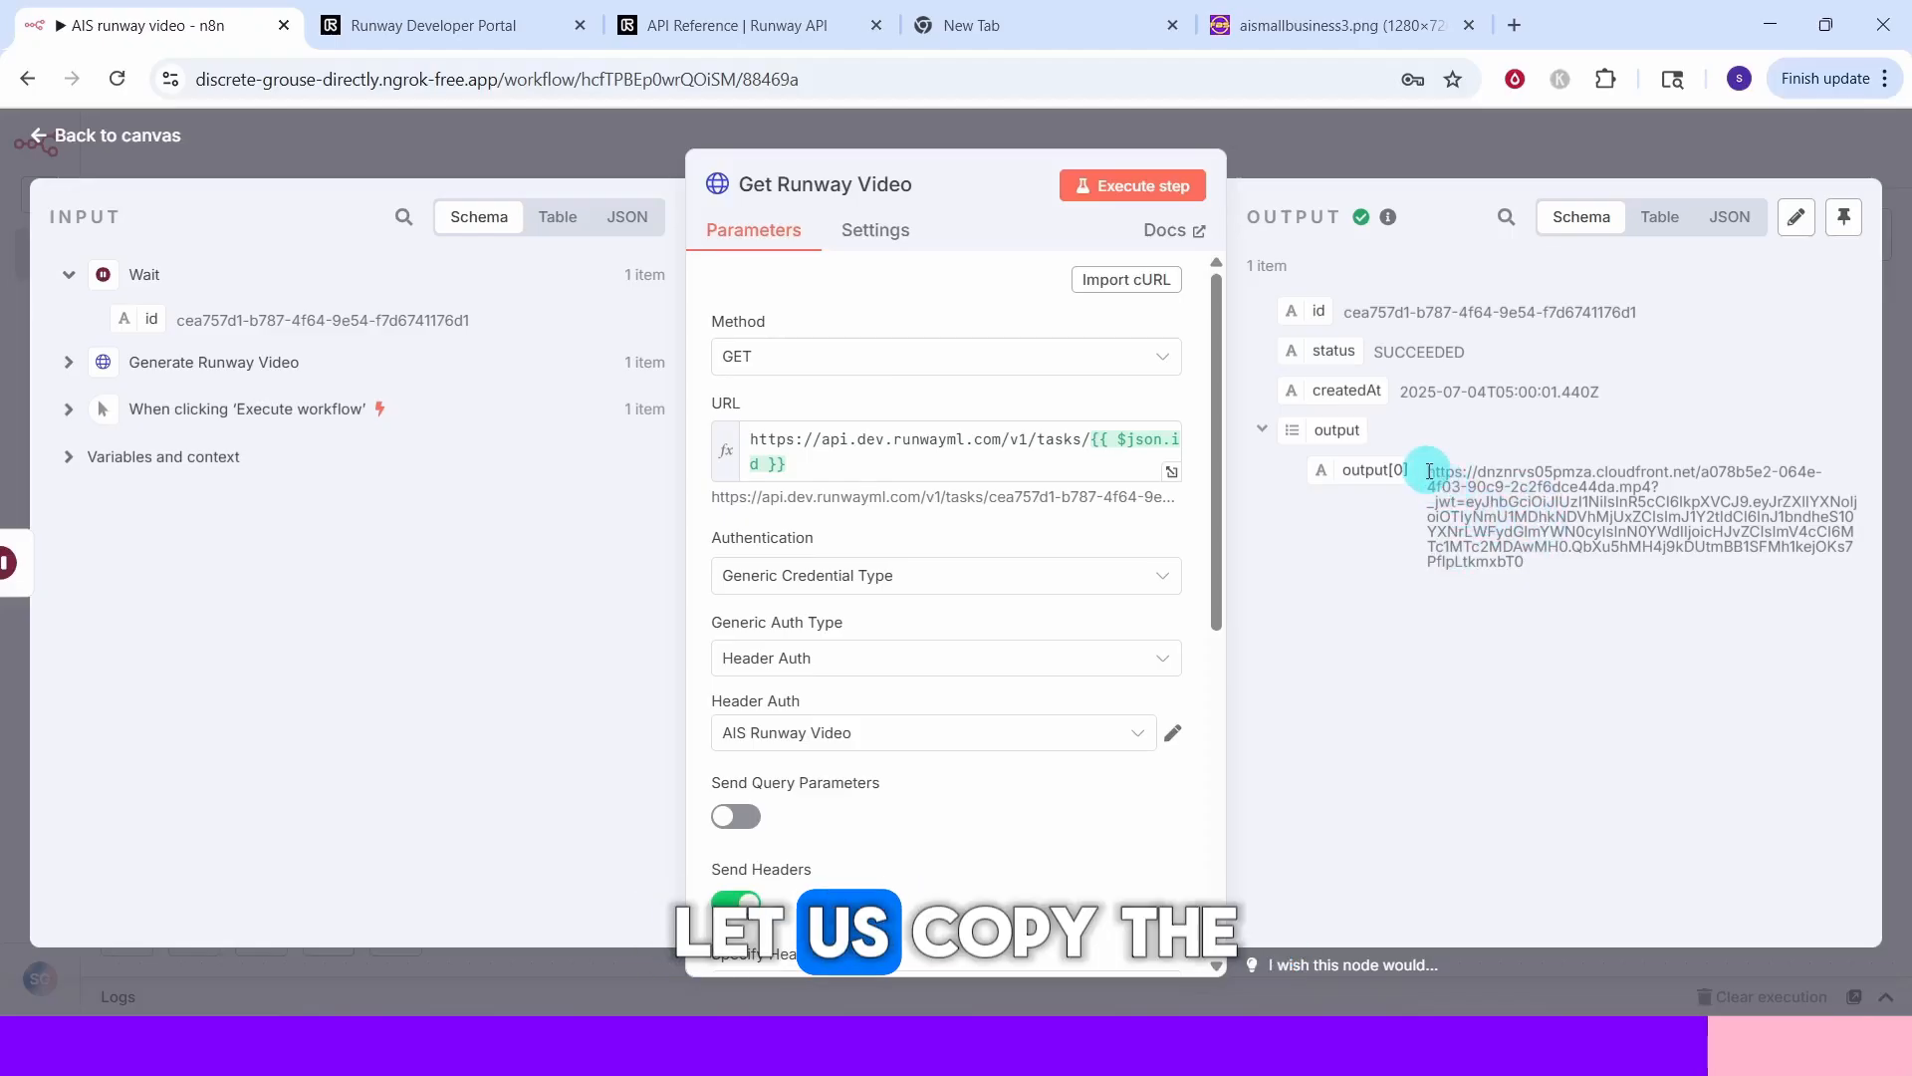
drag(1429, 472, 1532, 565)
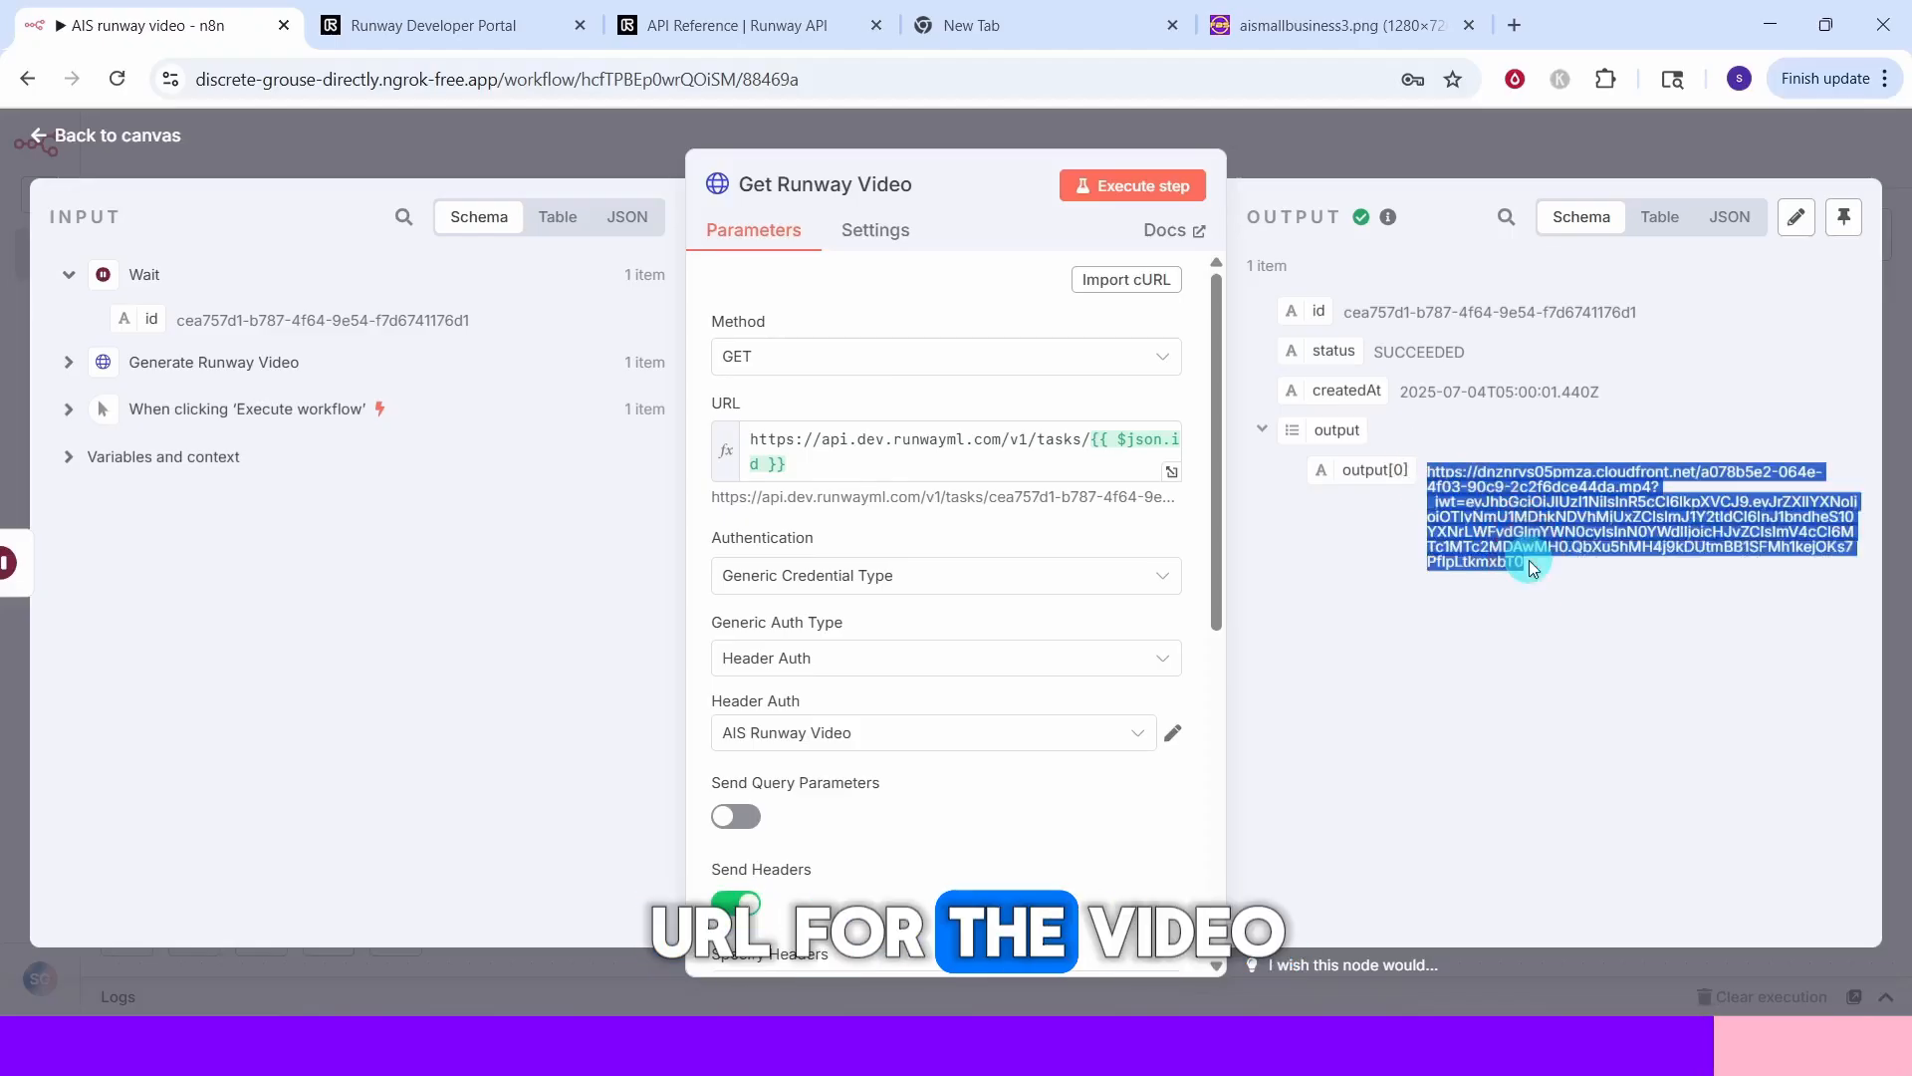
click(1514, 25)
key(ctrl+v)
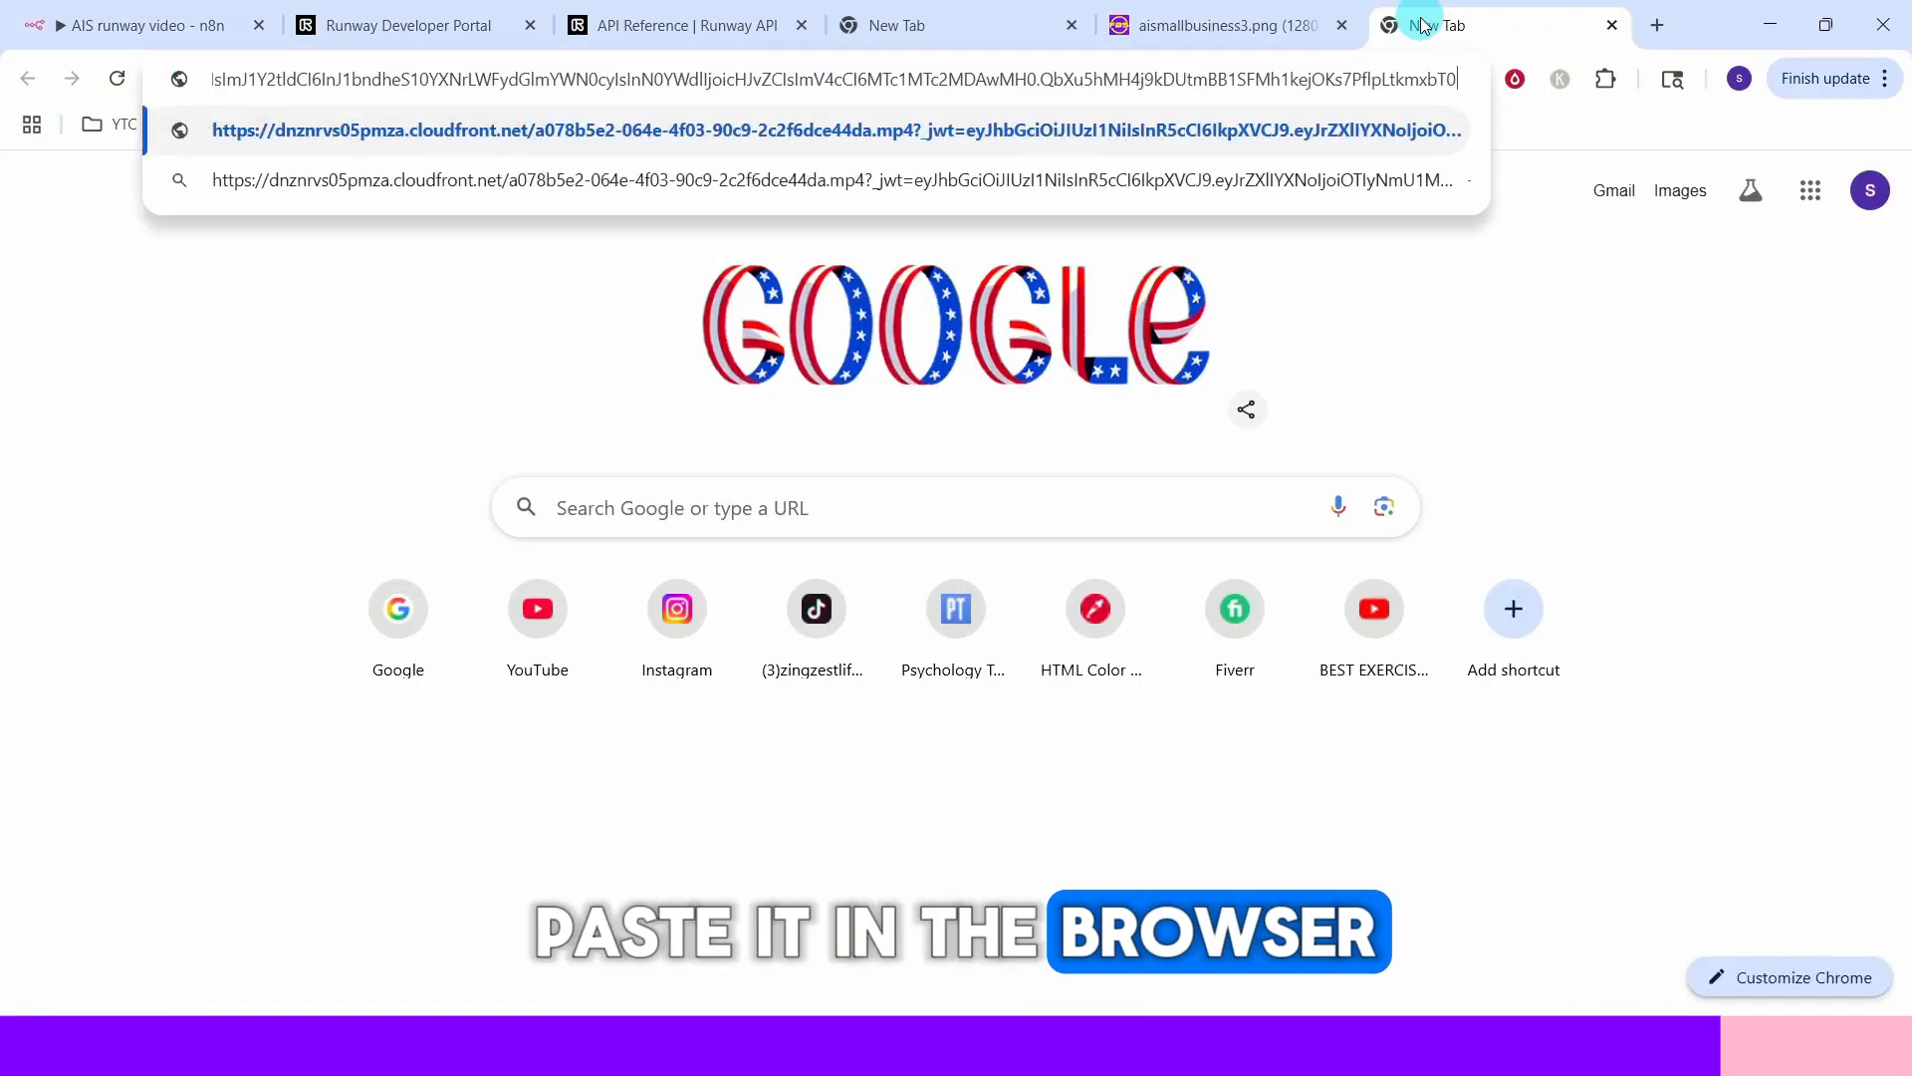
key(Return)
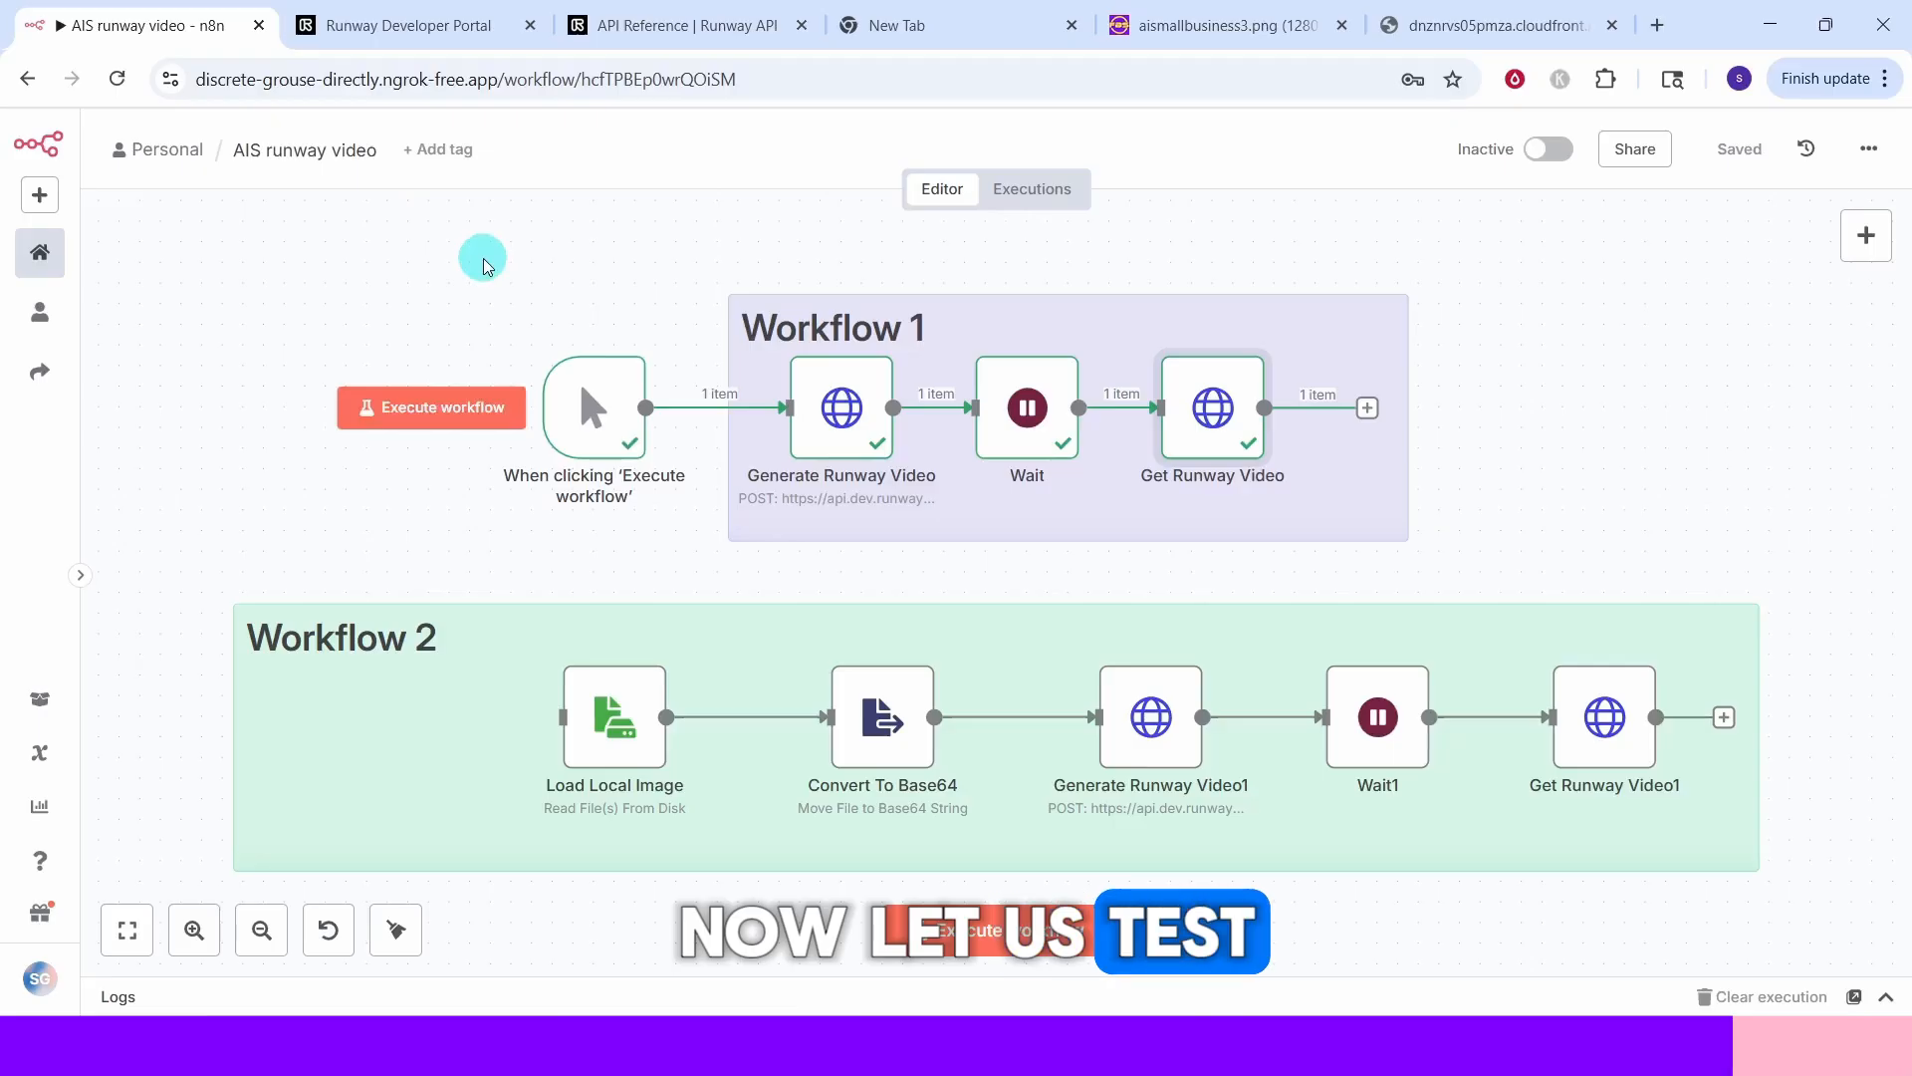
Move the manual trigger to Workflow 2, connect it to Load Local Image, and execute the workflow
drag(594, 406, 346, 738)
drag(506, 742, 538, 719)
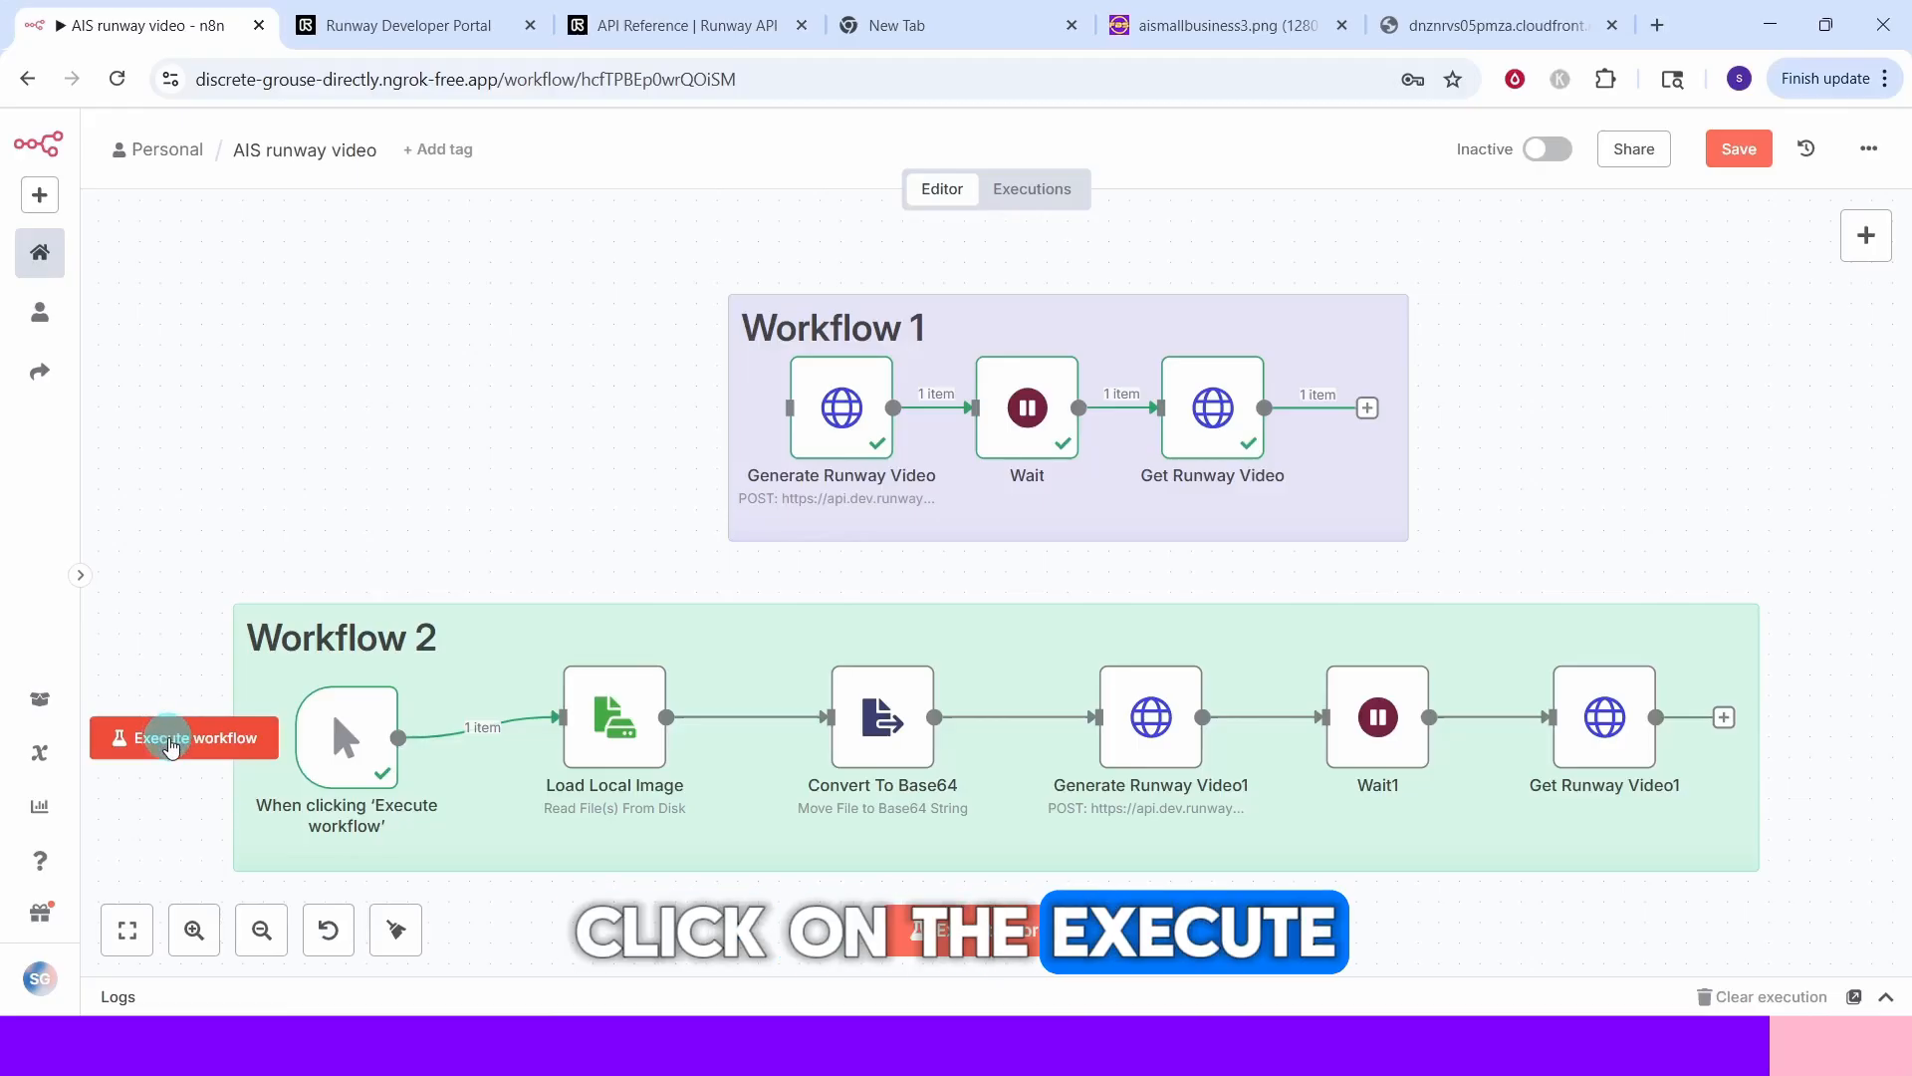
click(171, 739)
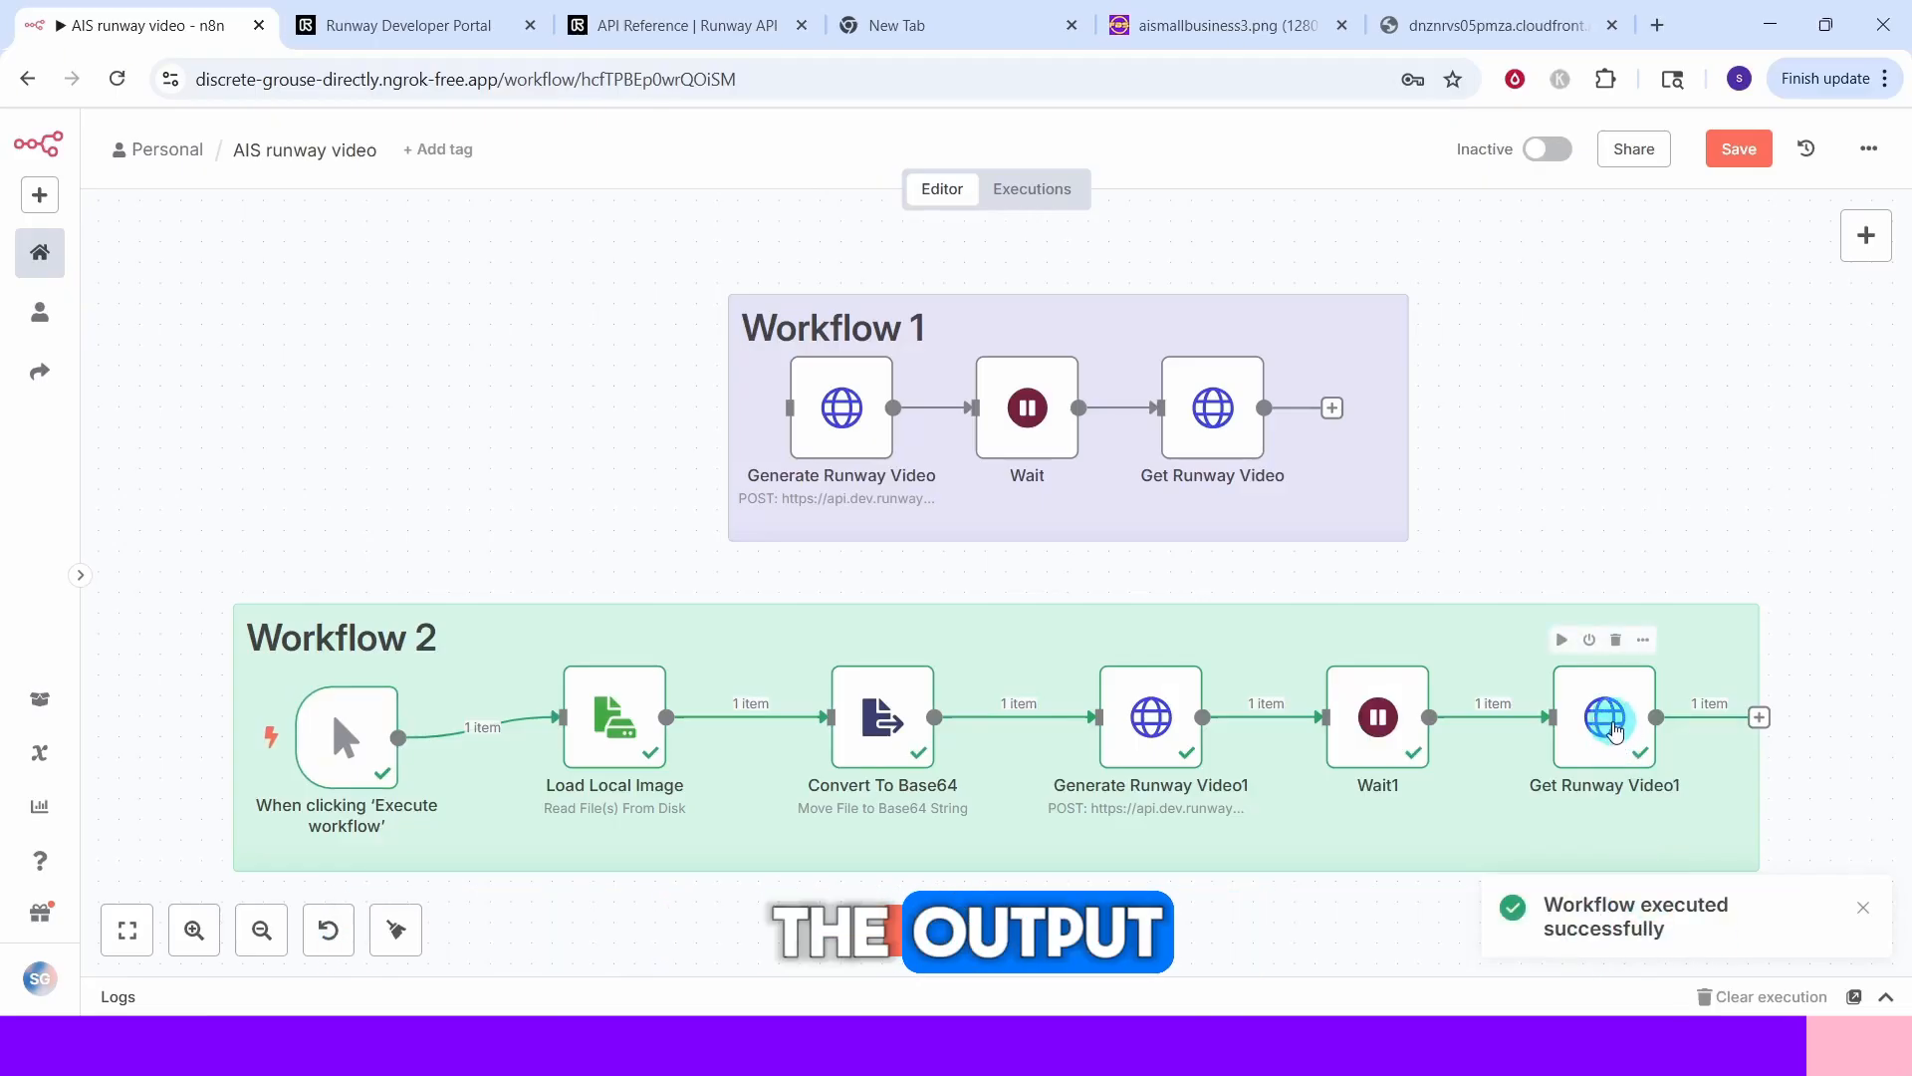
Copy the token-signed video URL from the Get Runway Video1 node's output and open it in a new browser tab
double_click(1615, 734)
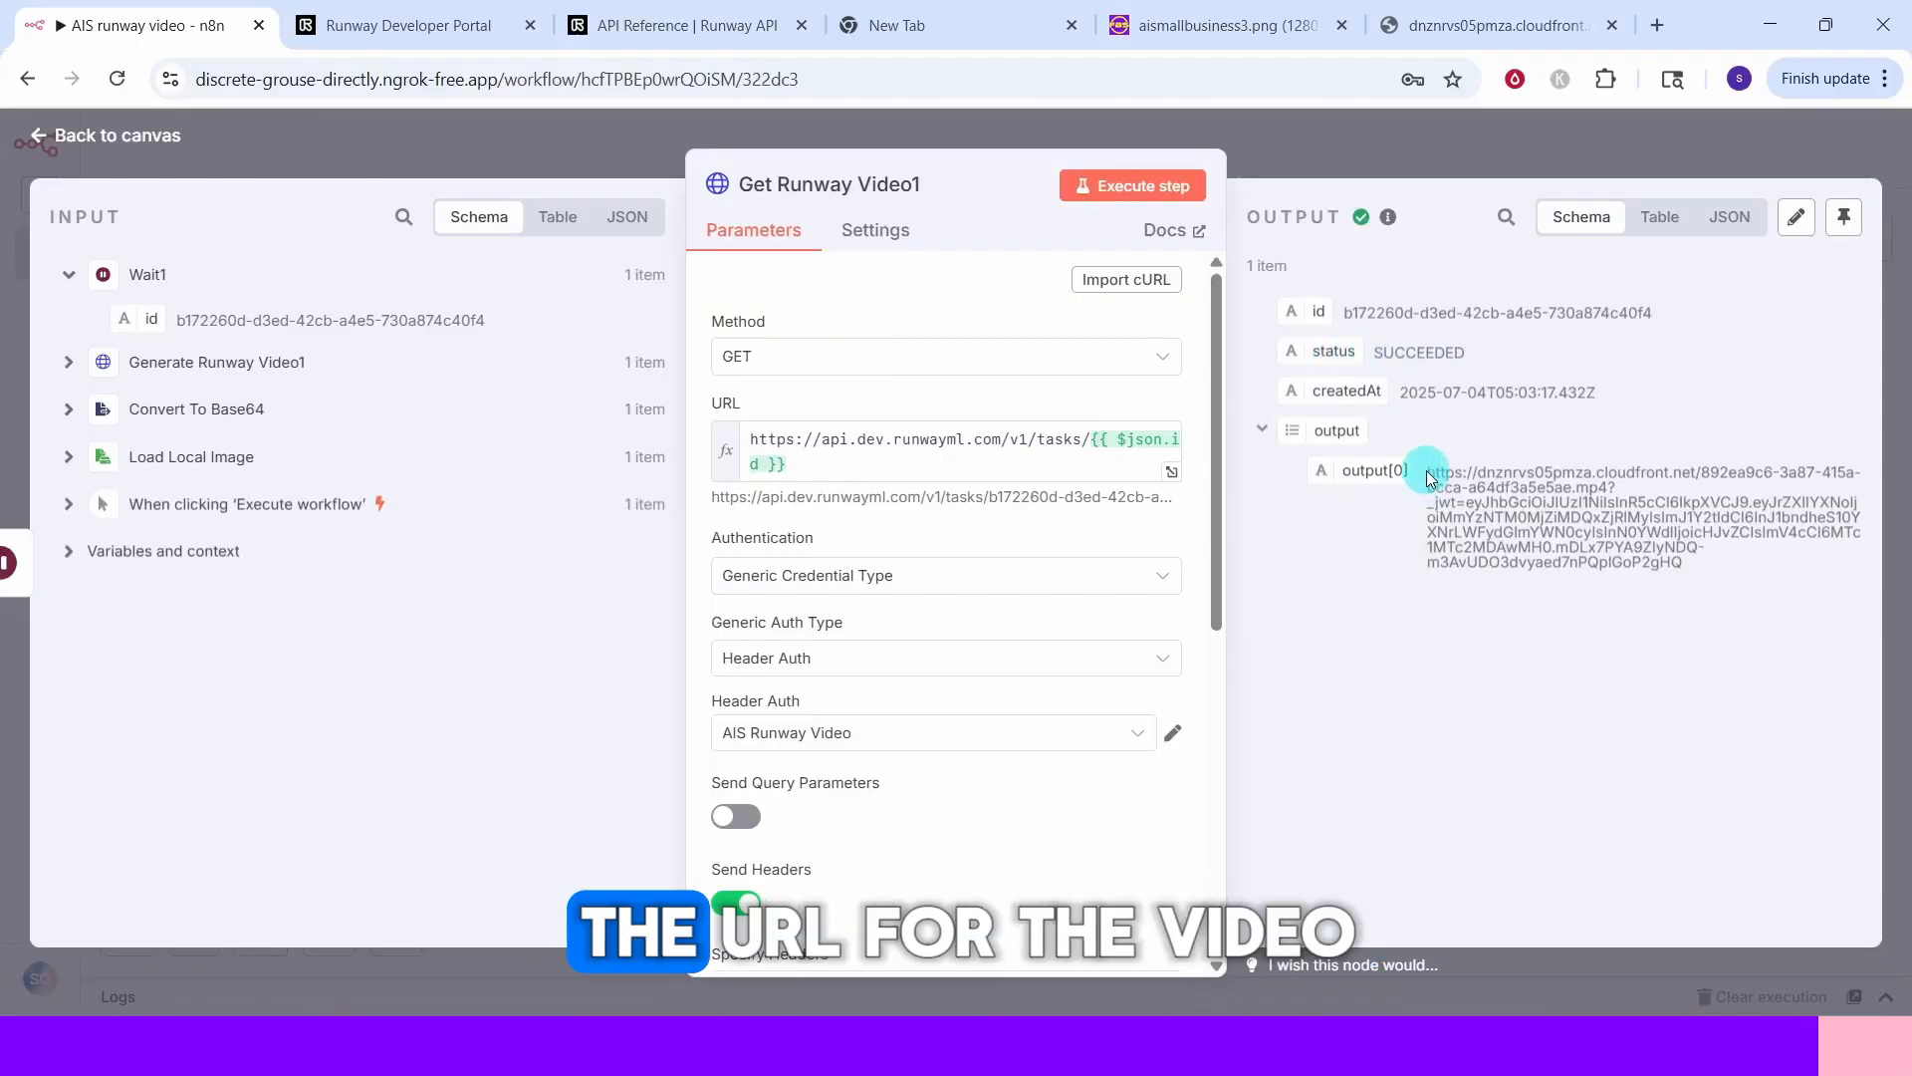
drag(1430, 471, 1687, 555)
click(1657, 25)
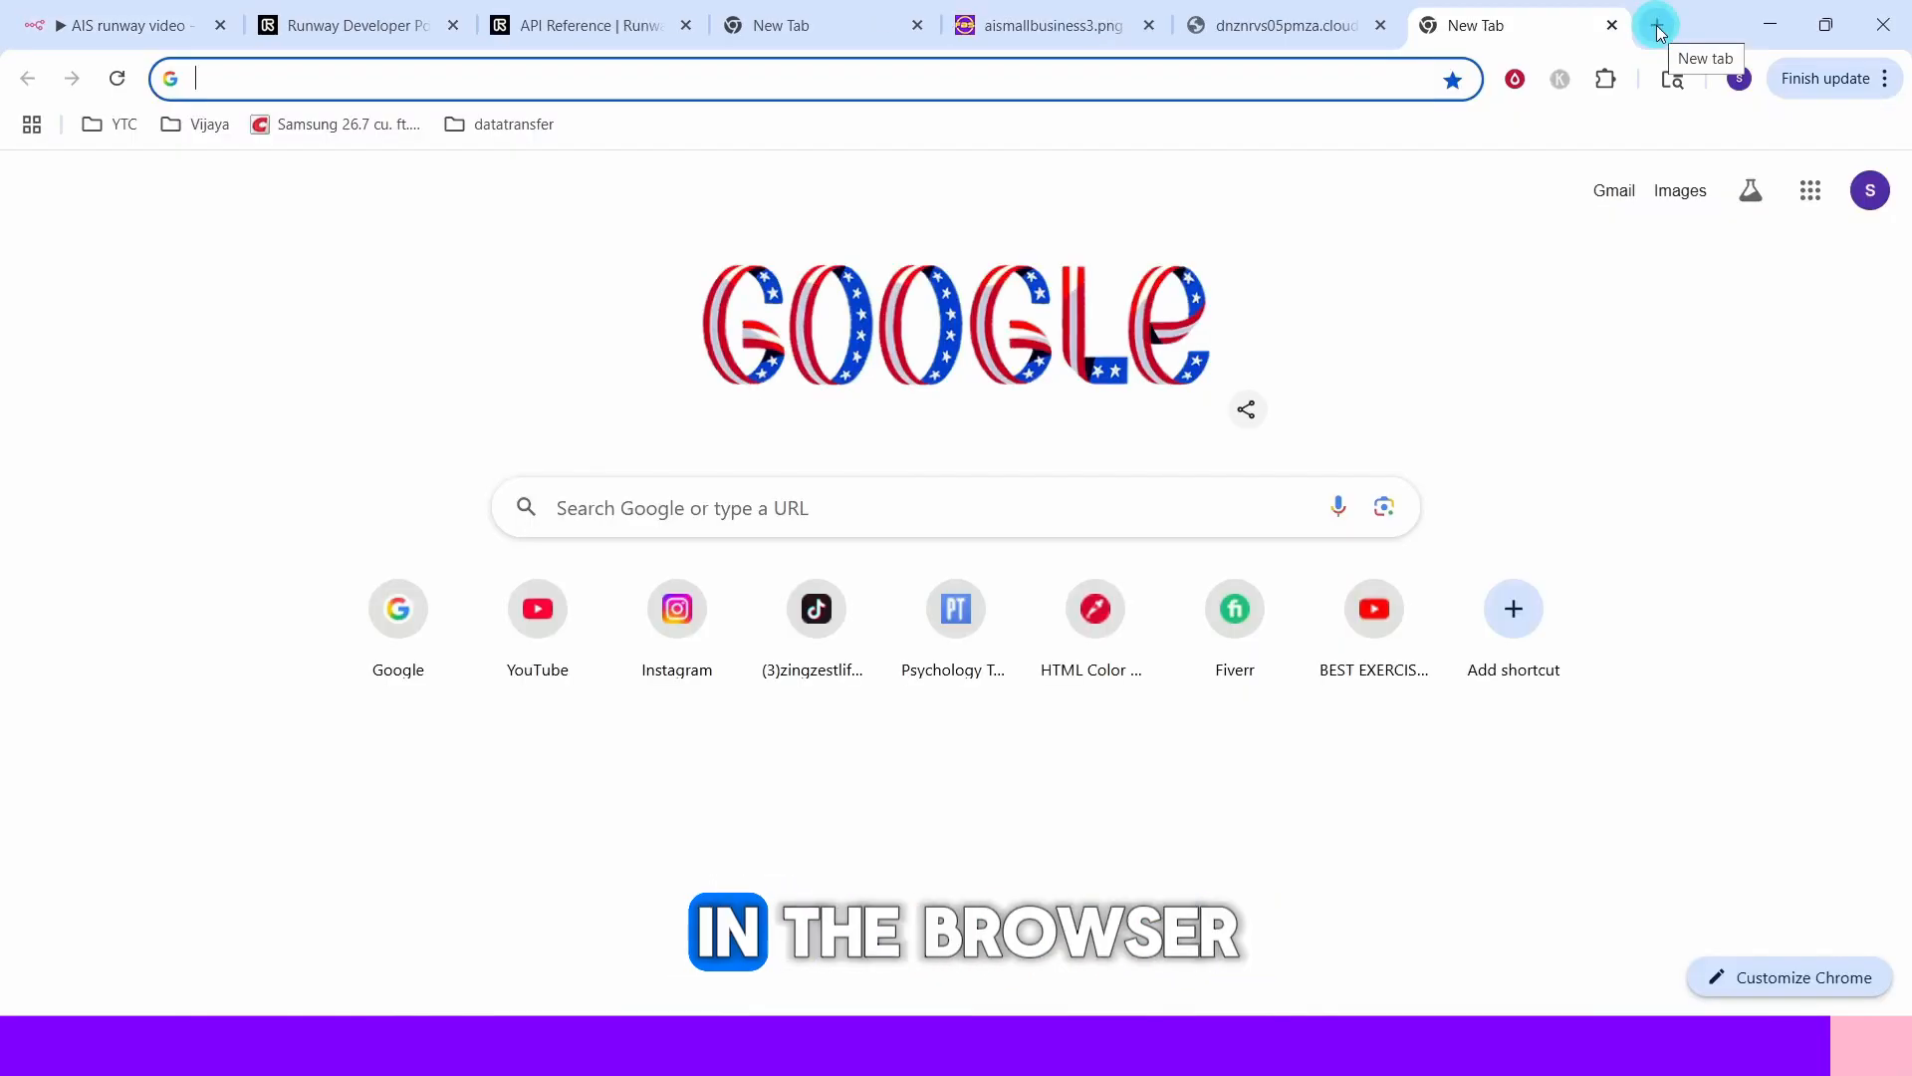
key(ctrl+v)
key(Return)
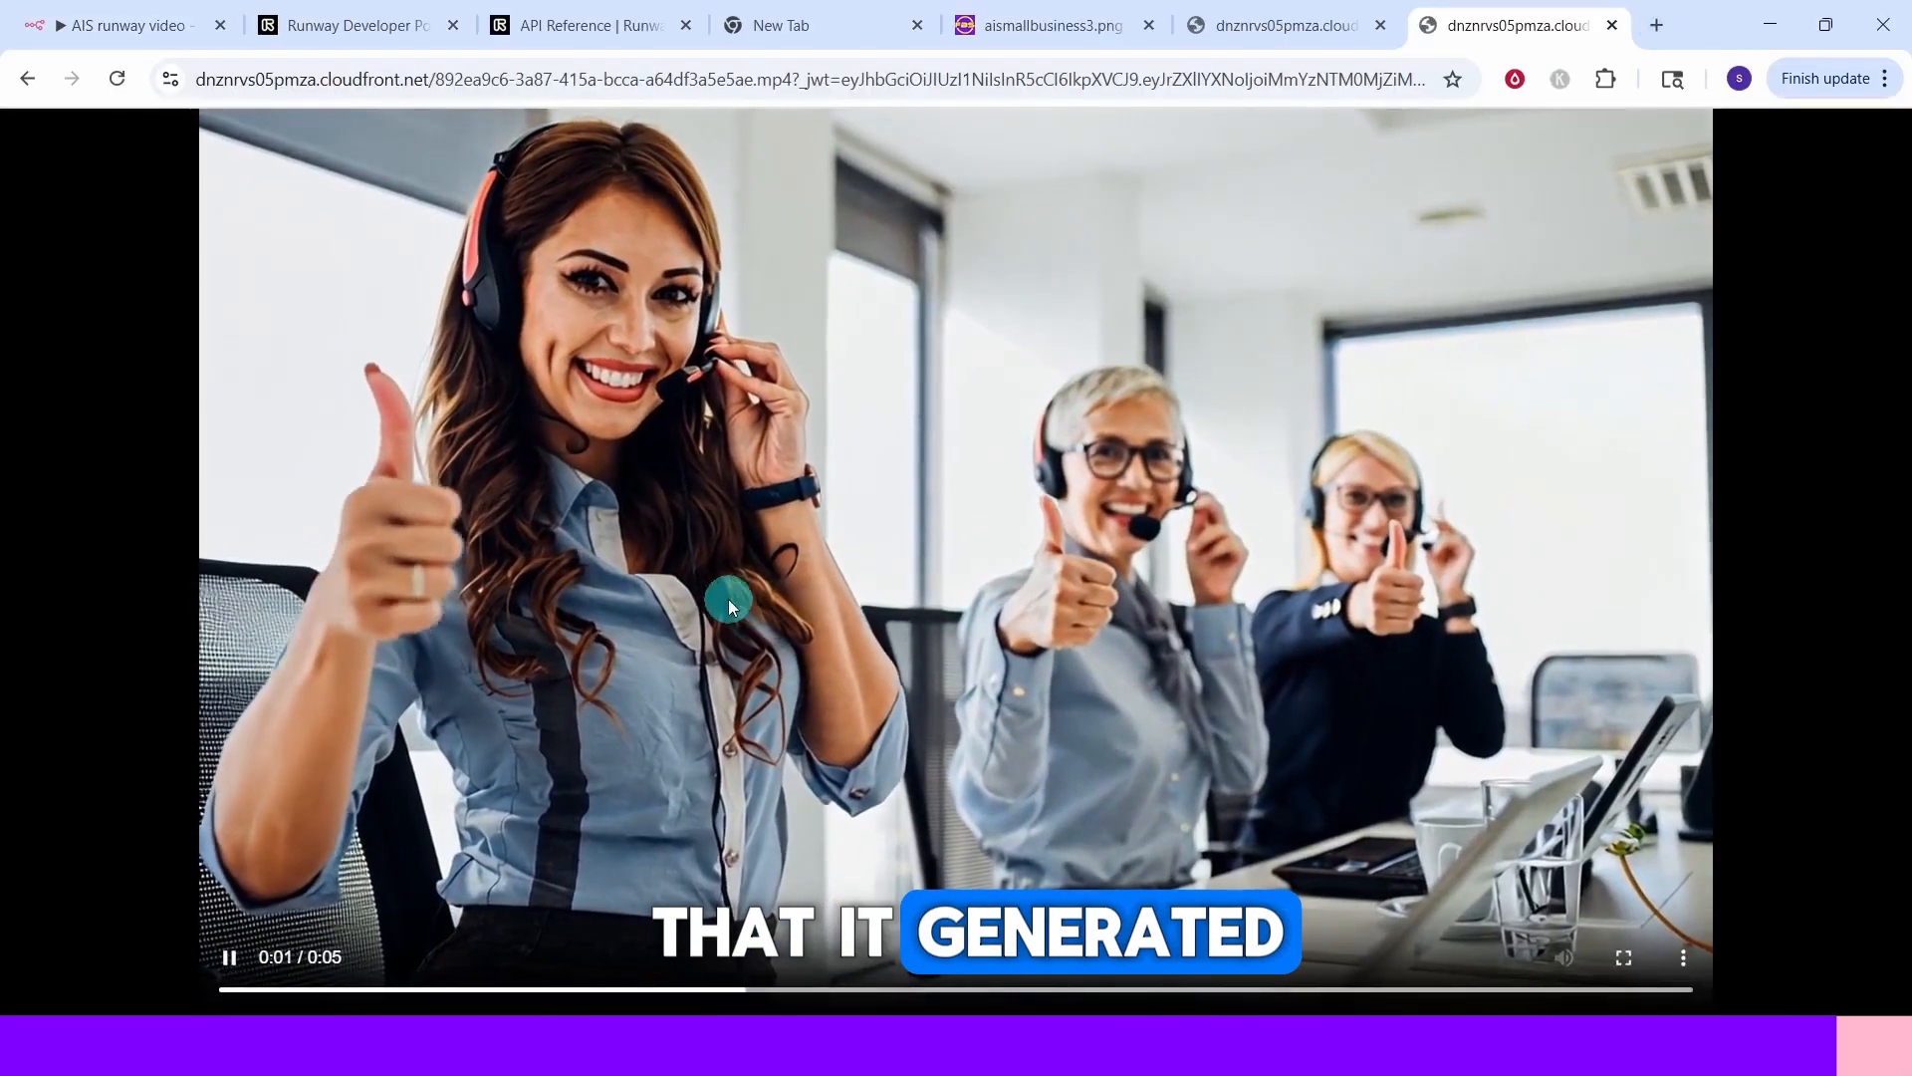